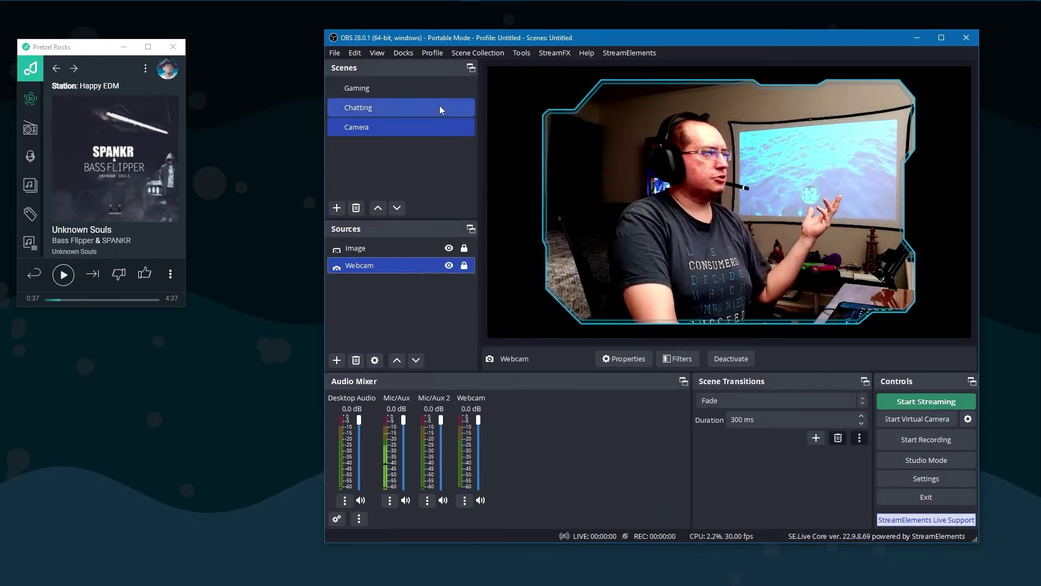
Switch to the Gaming scene, go into the running game, and start recording.
click(392, 93)
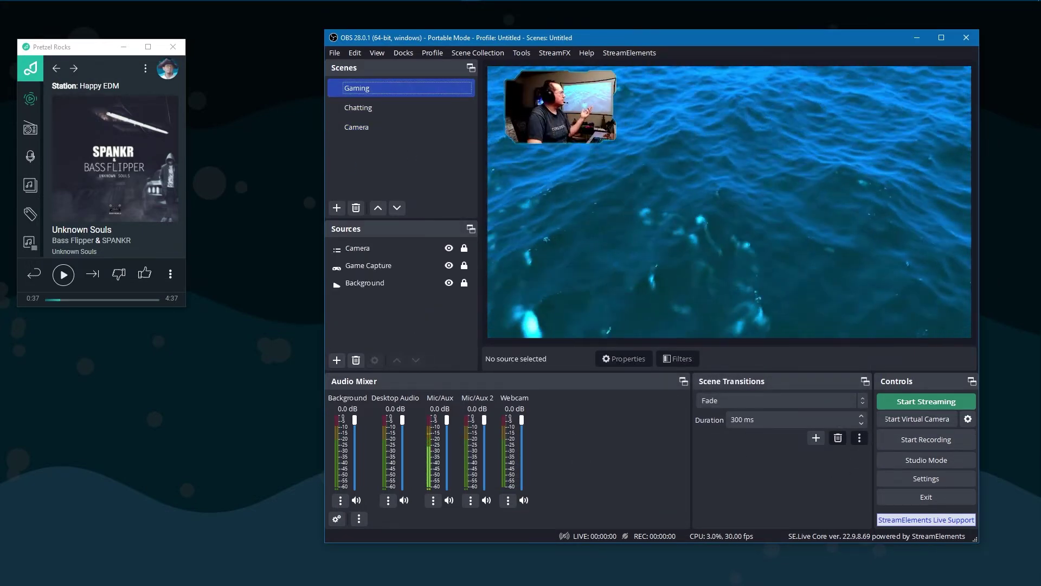
key(alt+Tab)
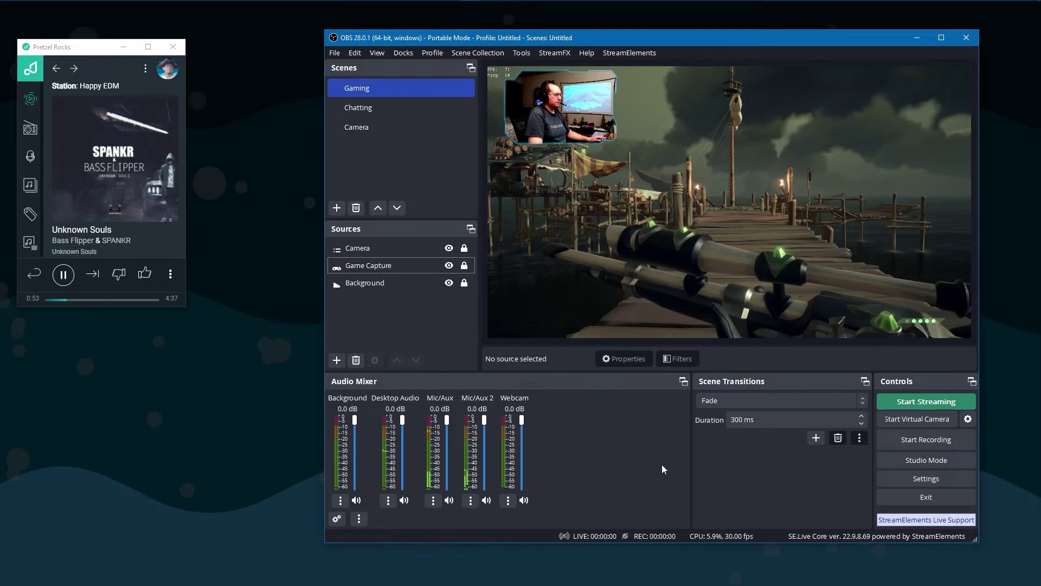
click(923, 439)
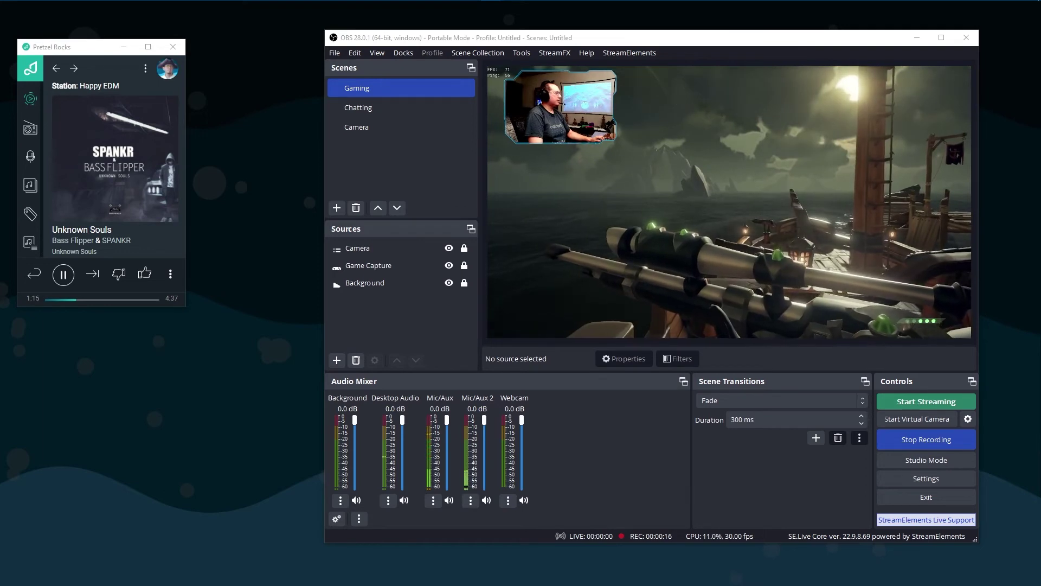
key(alt+Tab)
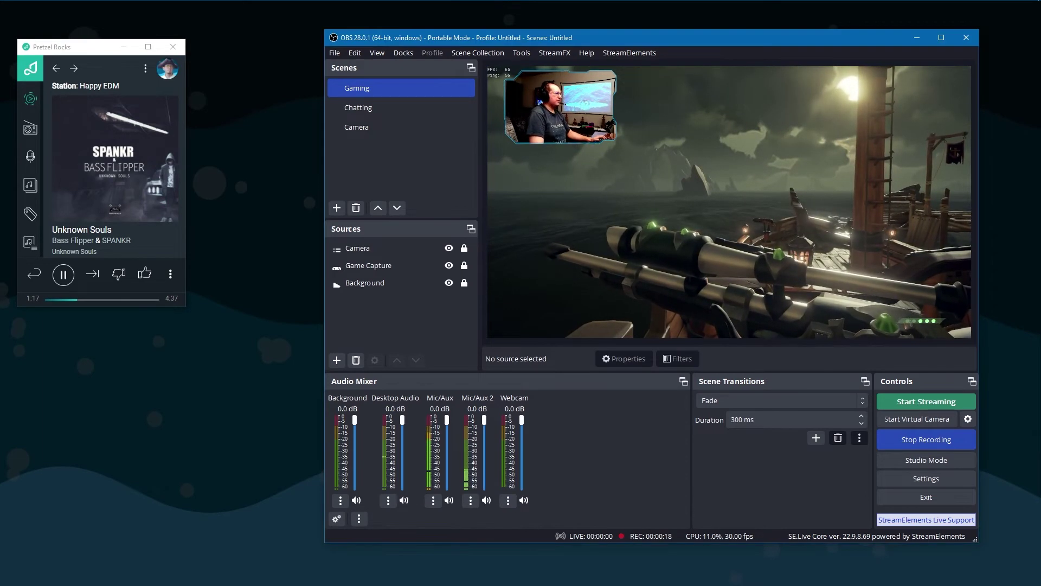
click(941, 443)
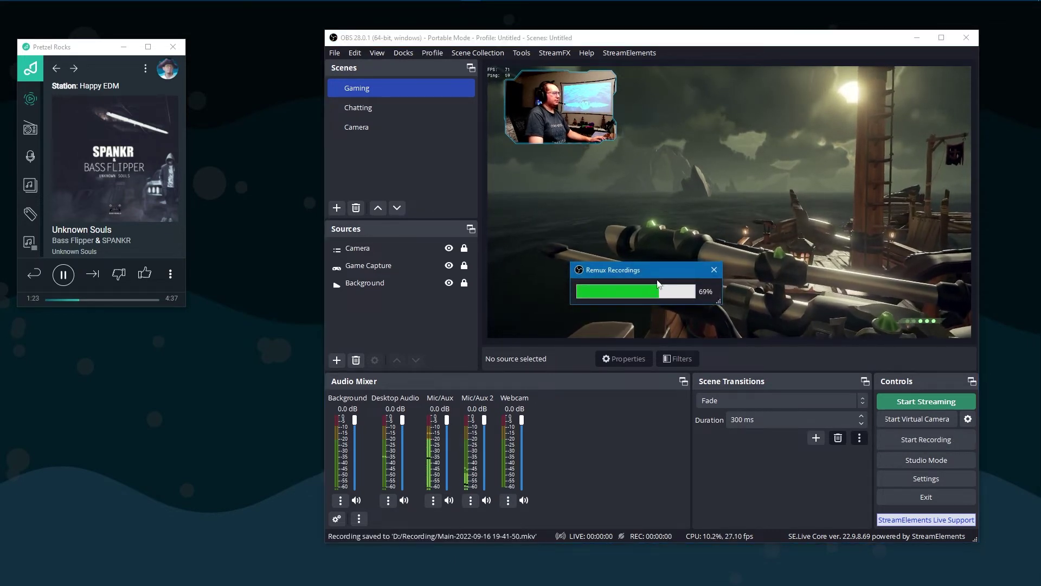
Pause the Pretzel music and quit the game to the desktop.
click(155, 191)
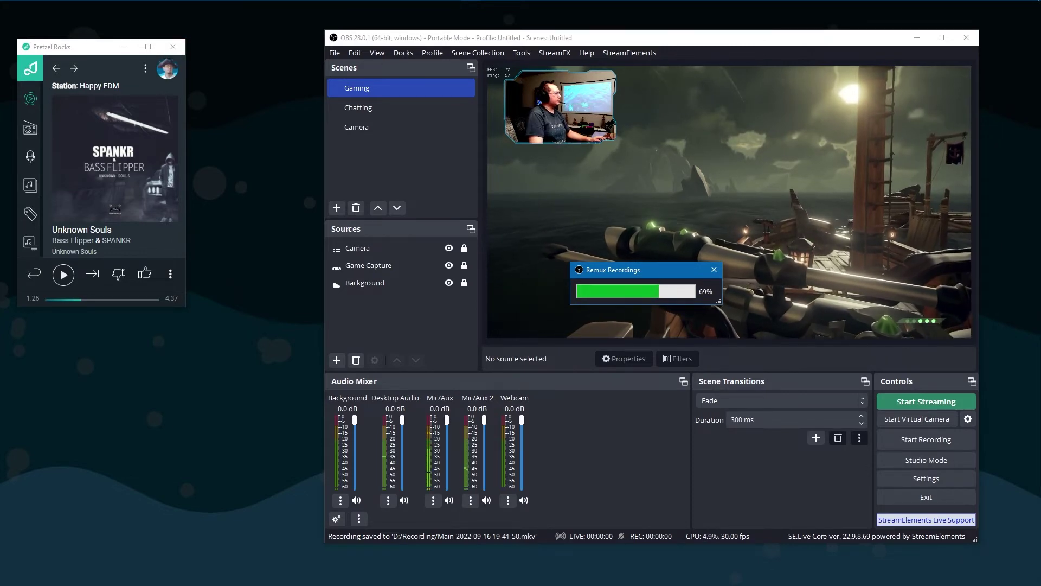
key(alt+Tab)
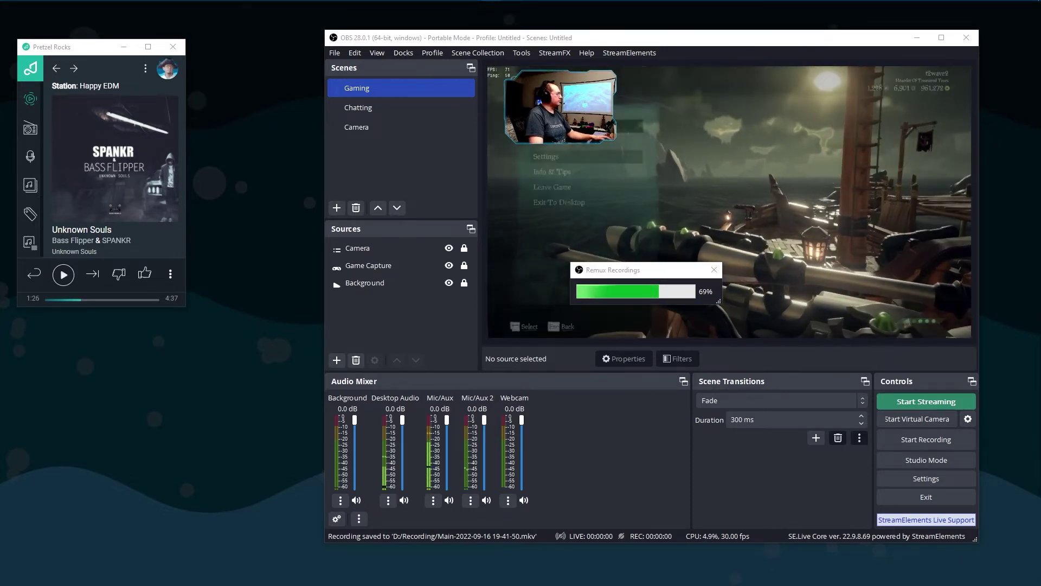
key(Return)
key(Escape)
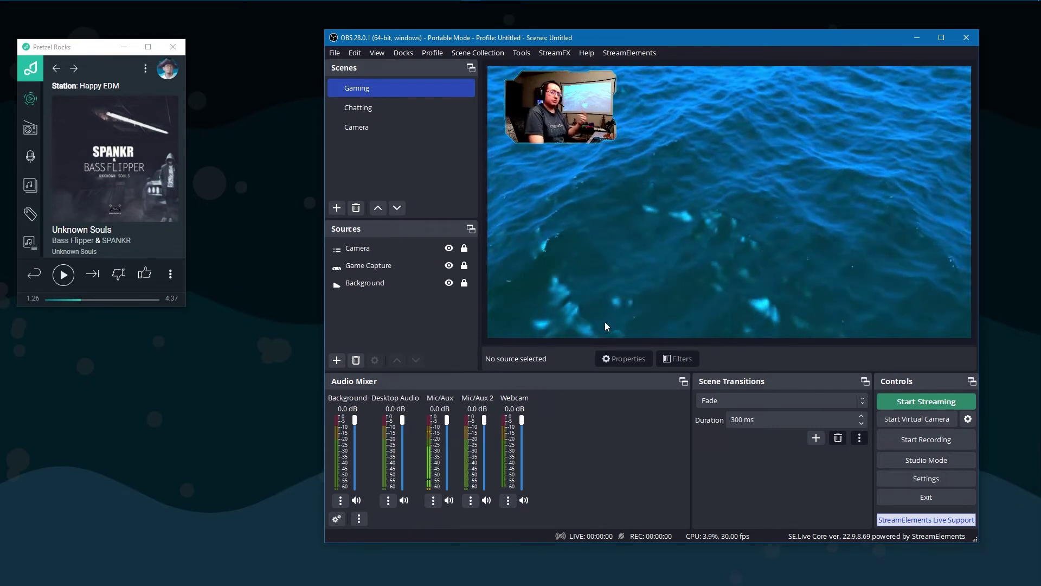
click(333, 54)
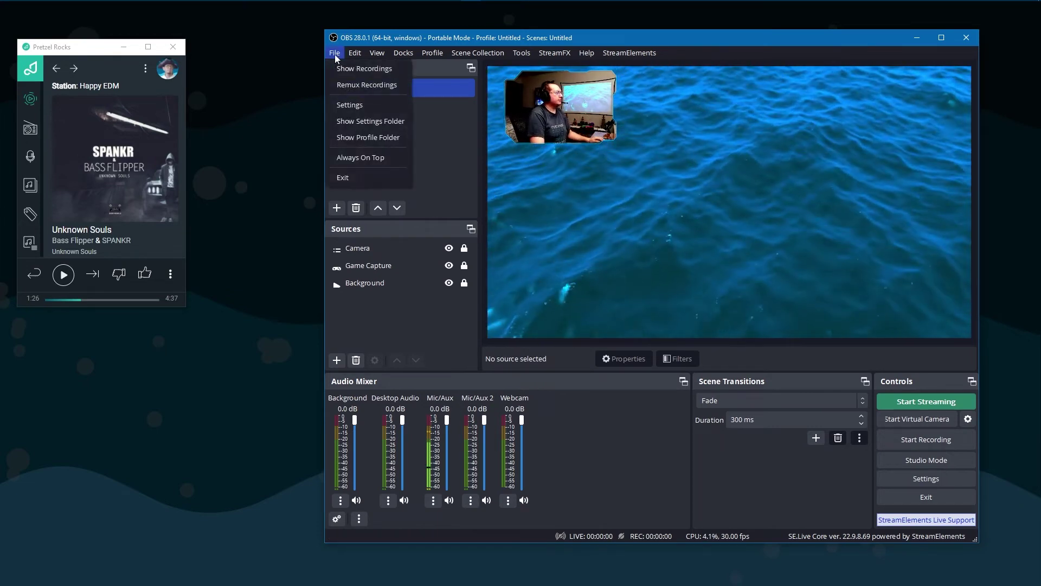
click(368, 86)
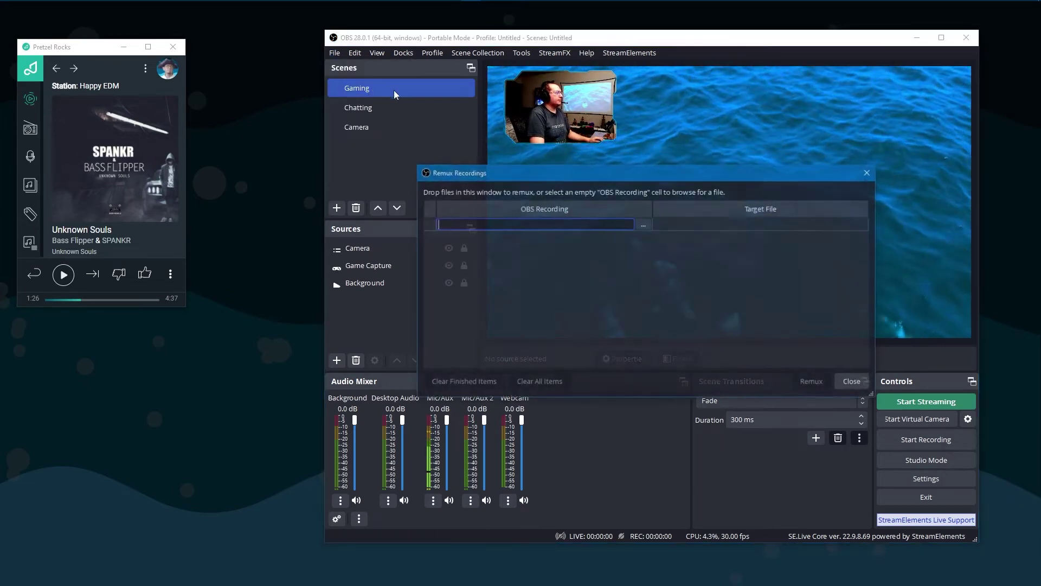
click(642, 225)
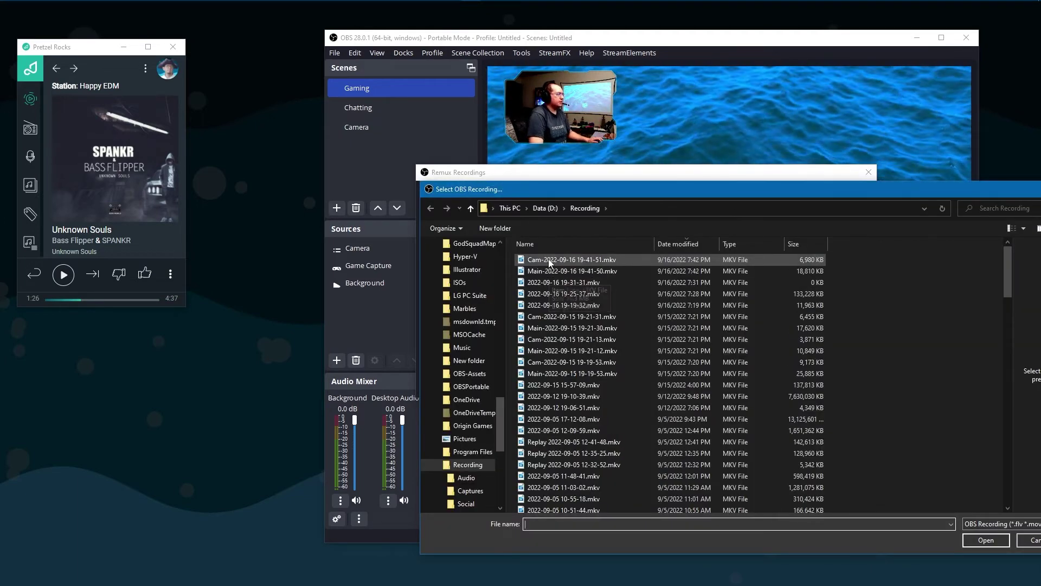
click(586, 258)
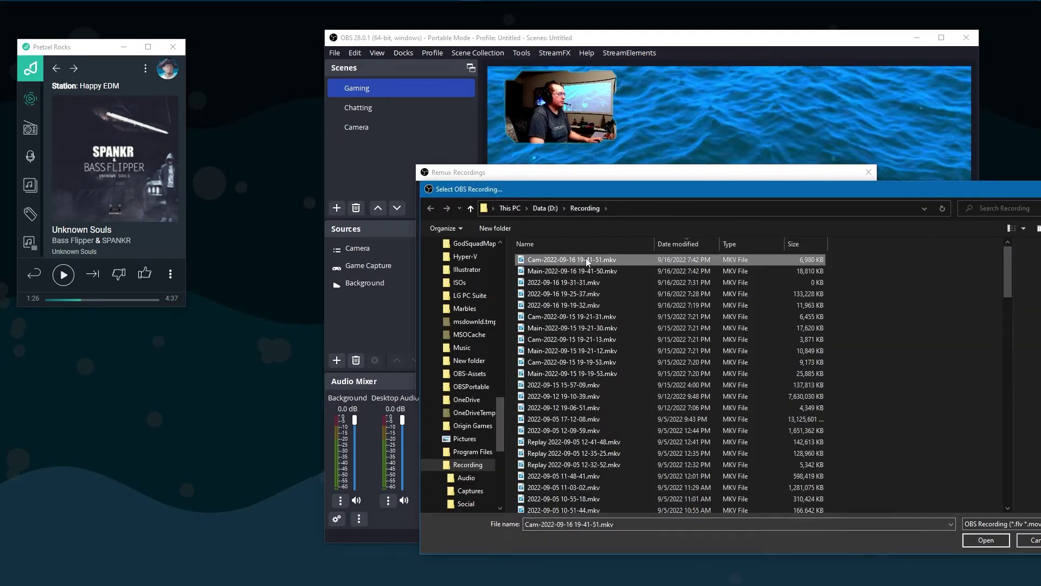
click(986, 541)
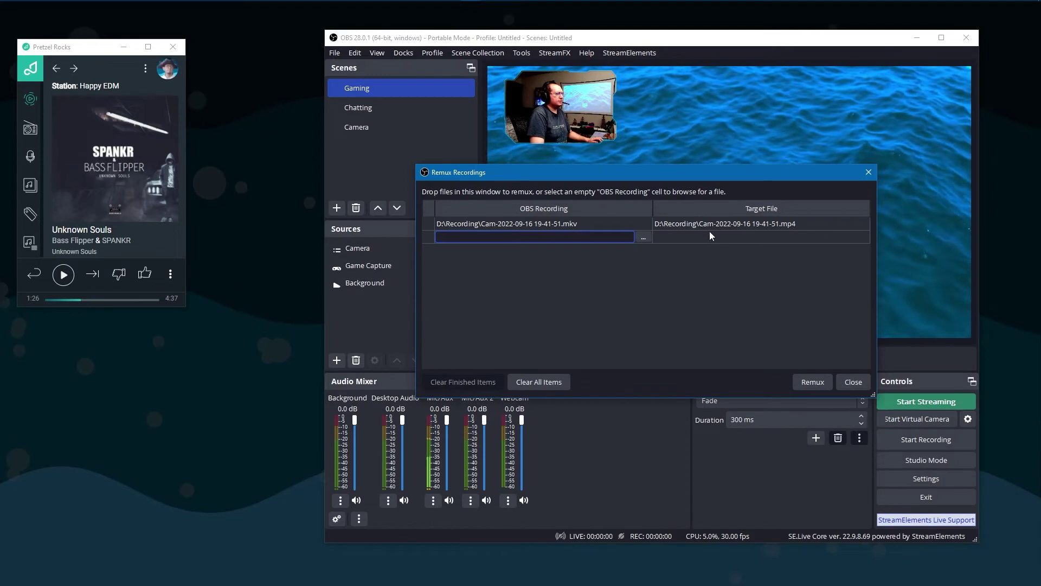
click(811, 383)
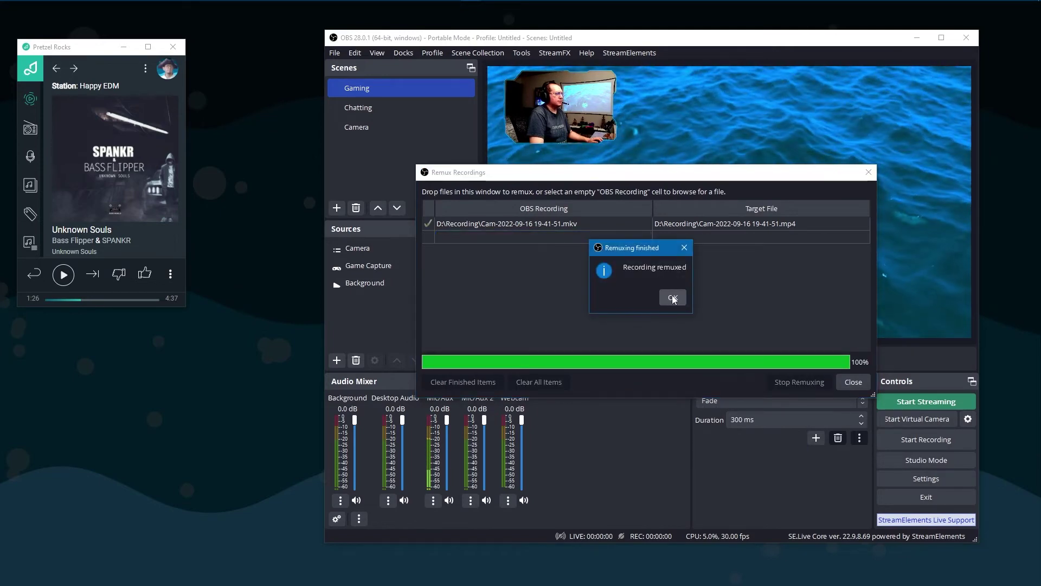
click(672, 297)
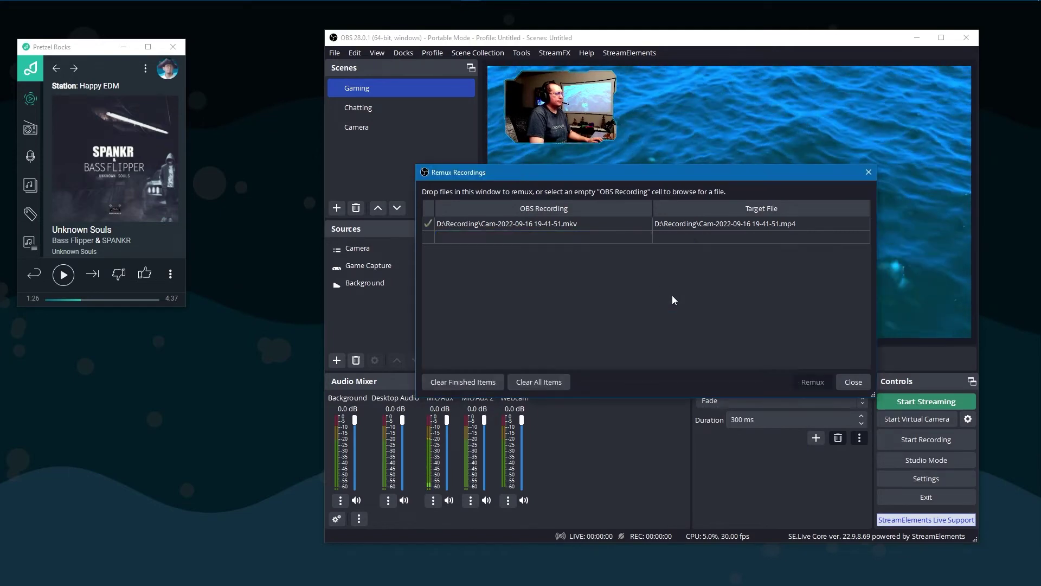
click(855, 382)
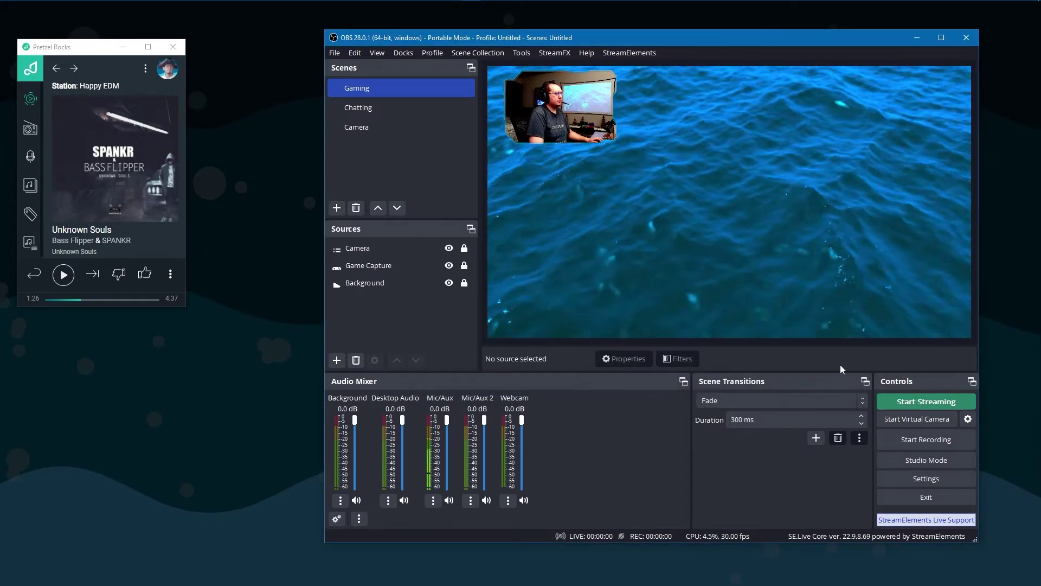
click(914, 38)
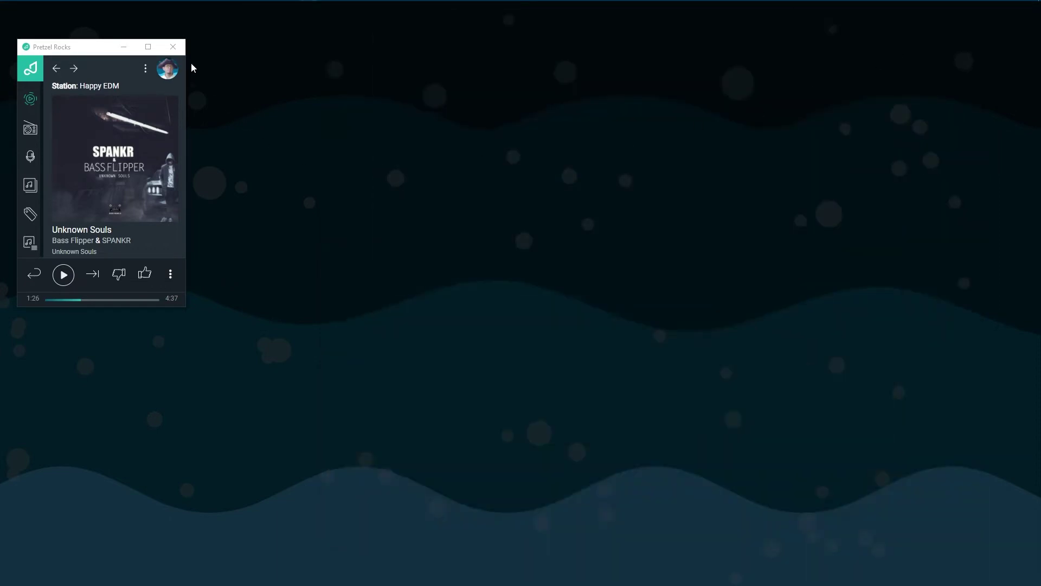
Import the Cam and Main MP4 recordings from D:\Recording into Premiere's Project panel.
click(125, 49)
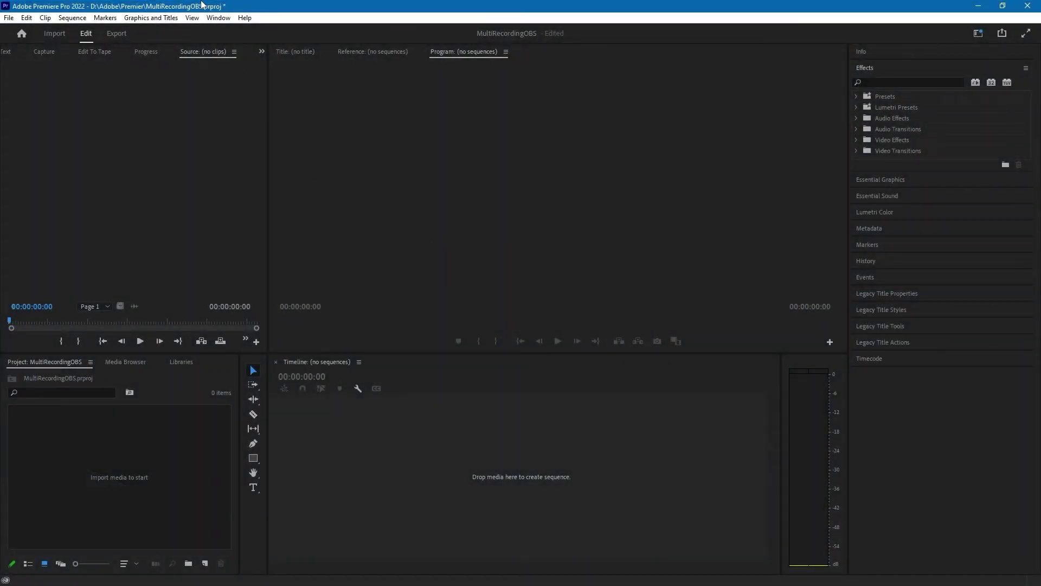
key(alt+Tab)
drag(434, 62, 490, 73)
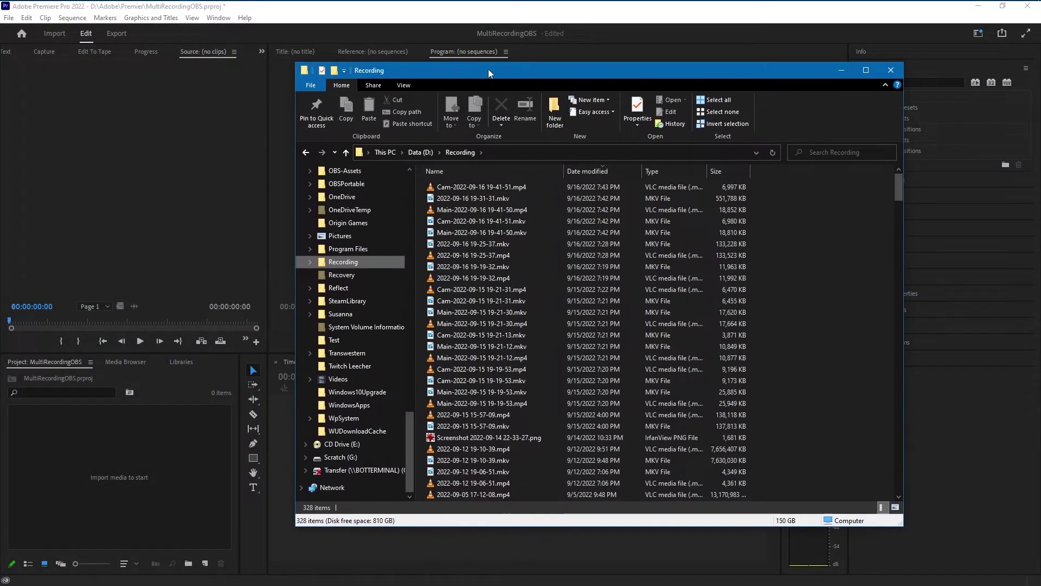
click(471, 187)
shift+click(473, 211)
ctrl+click(478, 198)
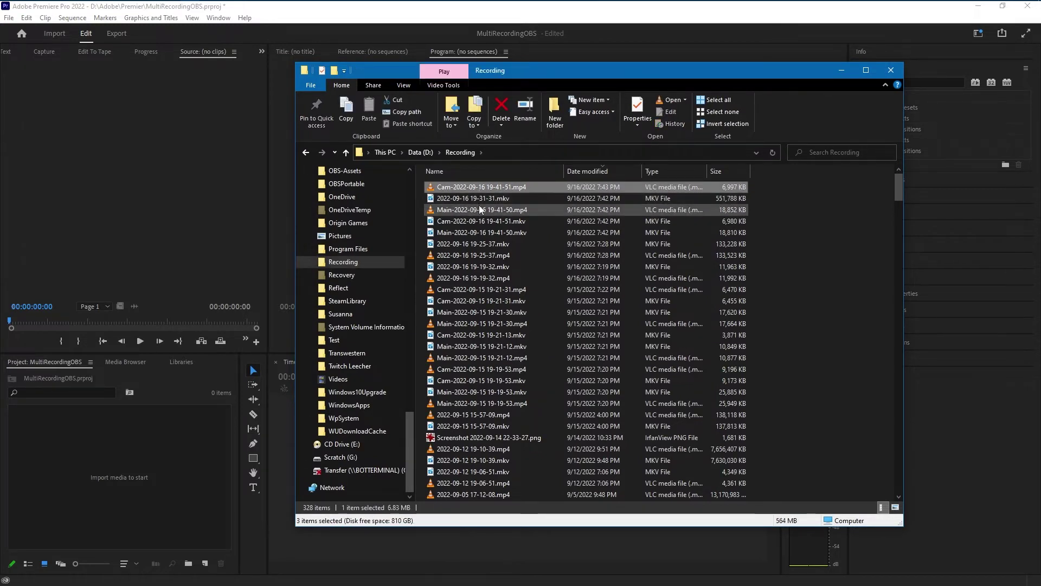
drag(473, 187, 100, 466)
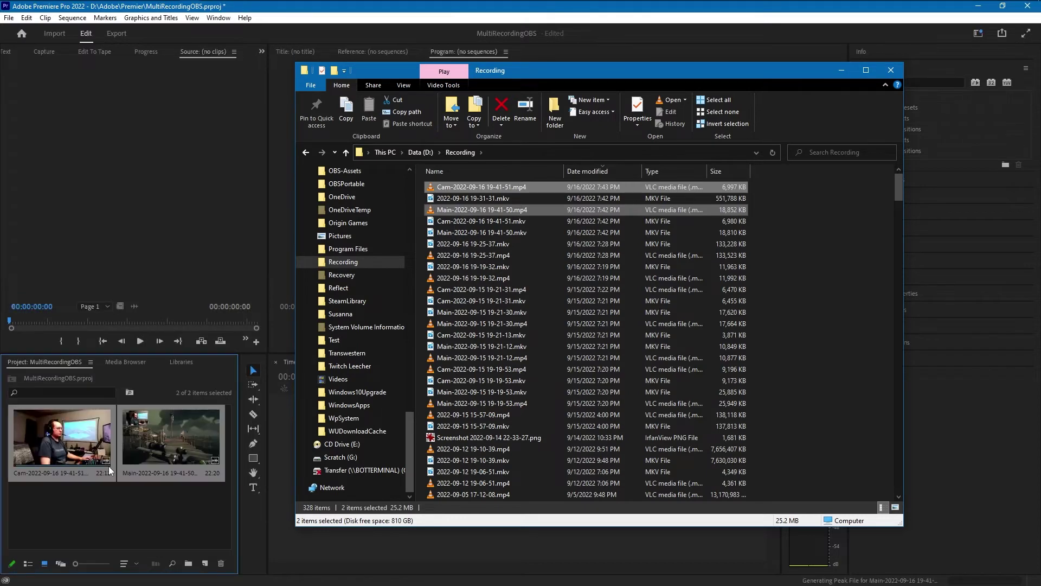
click(111, 535)
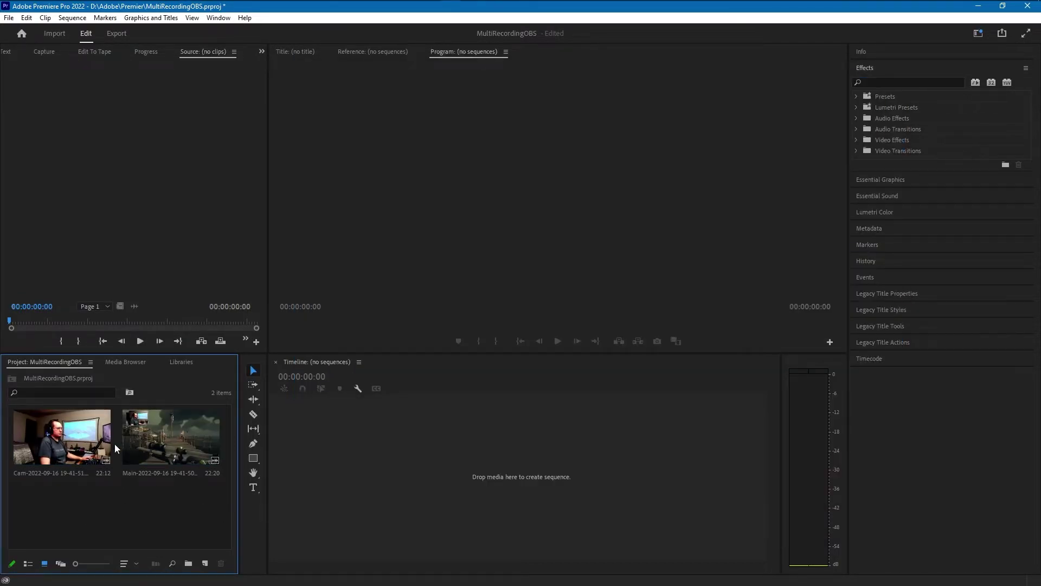
click(214, 451)
drag(325, 462, 329, 468)
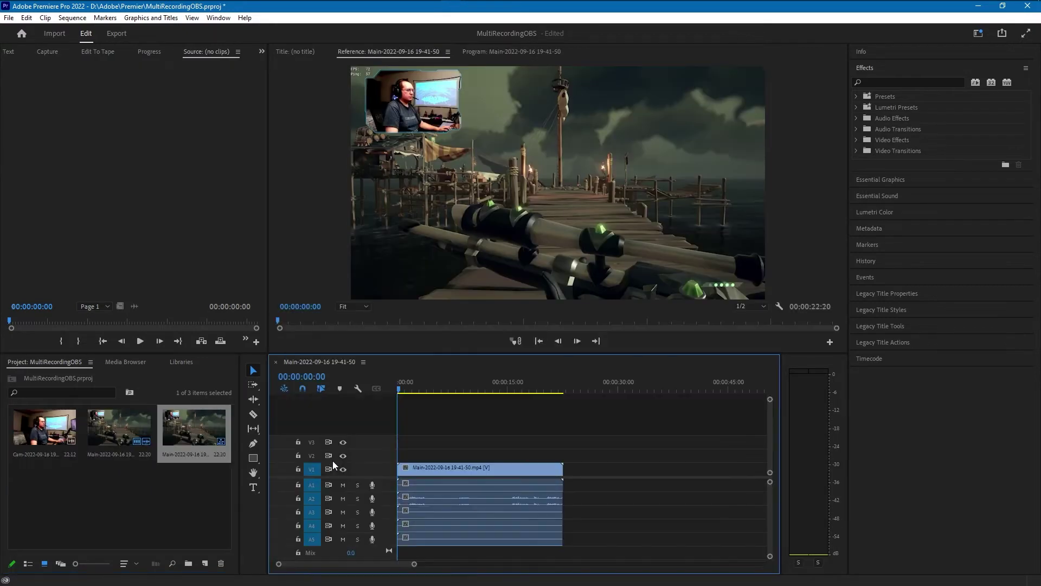
key(space)
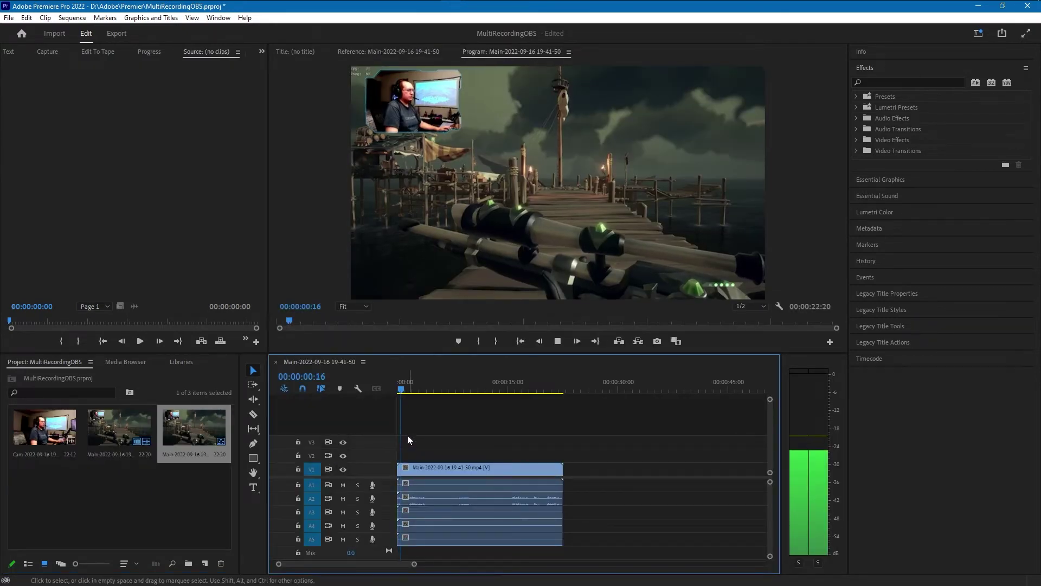
click(342, 499)
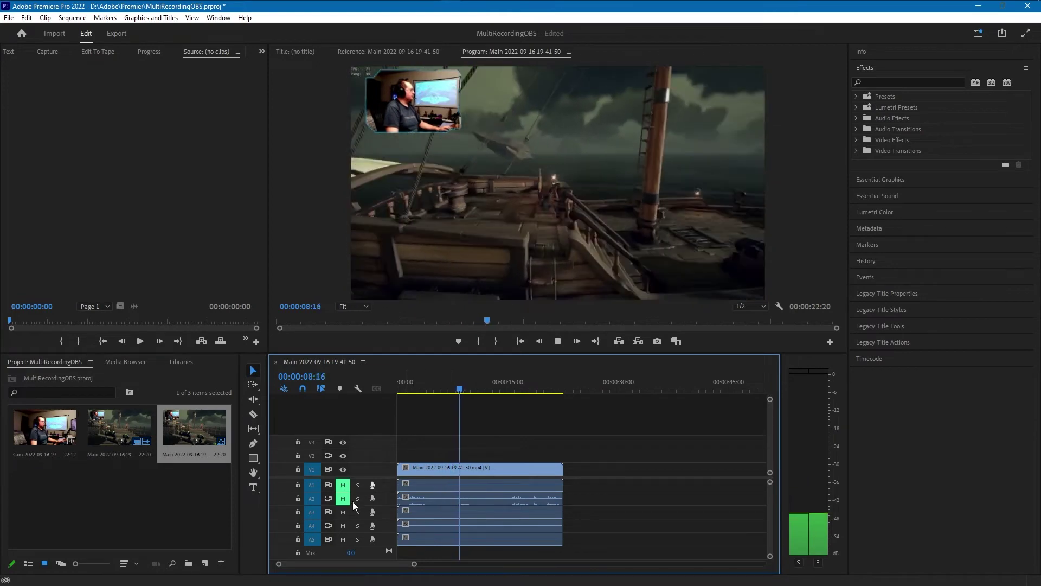
click(342, 512)
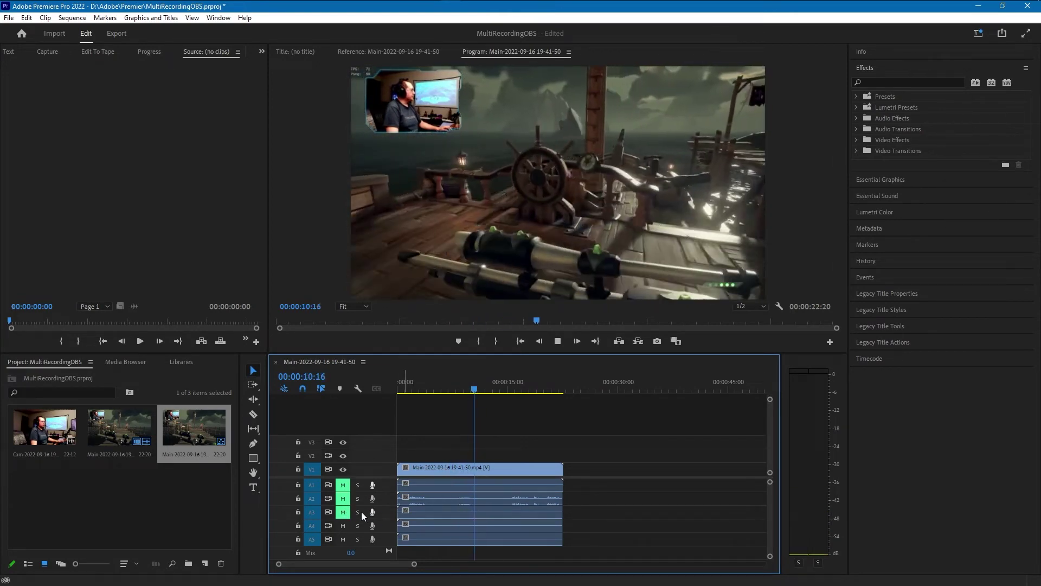
click(344, 512)
click(342, 498)
click(343, 485)
click(344, 512)
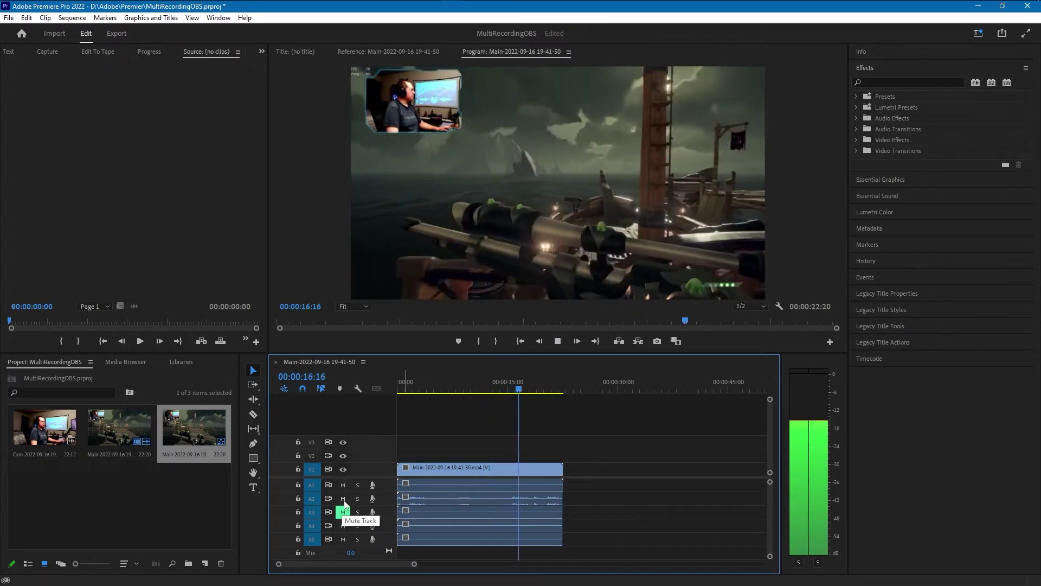
click(344, 499)
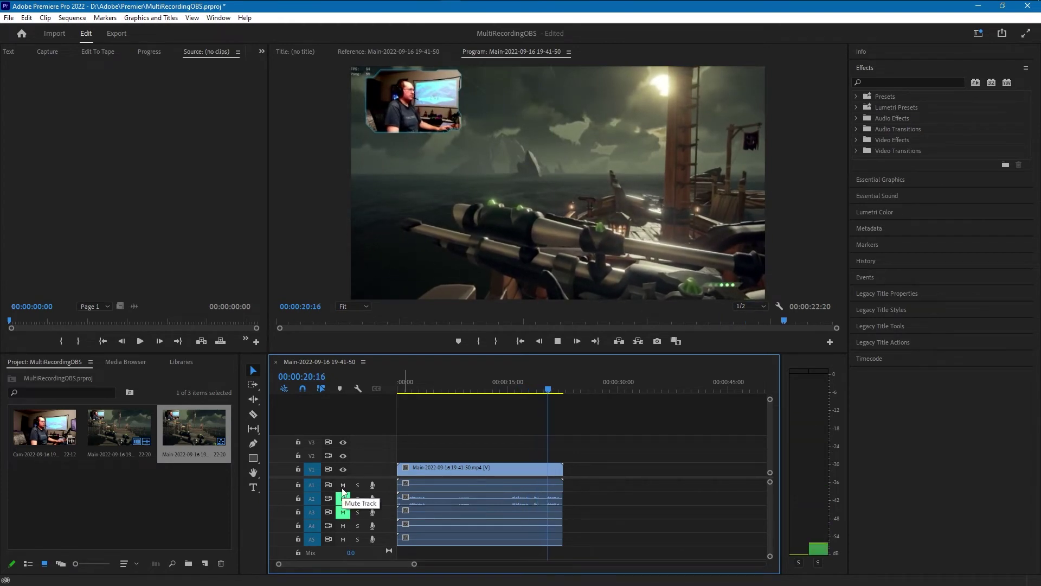
click(342, 486)
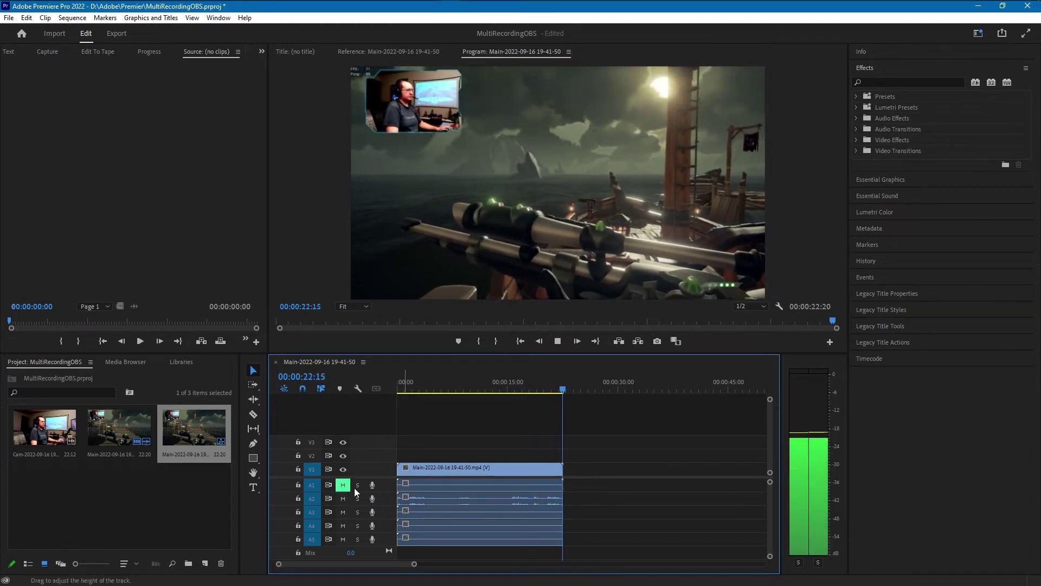
key(space)
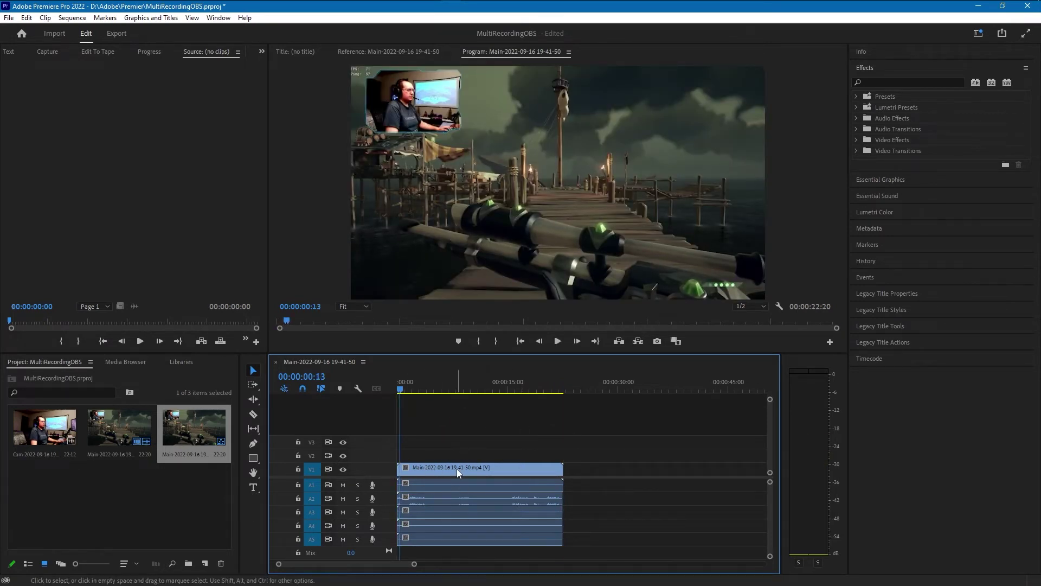
Move the Main clip to about 30 seconds, put the Cam clip at sequence start, and preview.
drag(448, 468, 664, 470)
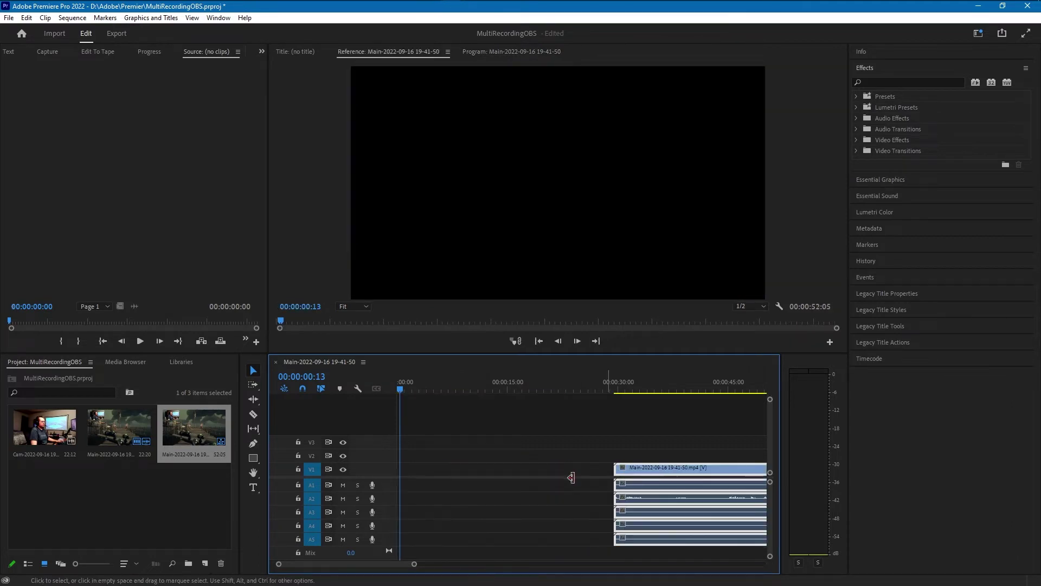
mouse_move(50, 428)
mouse_down()
mouse_move(412, 495)
mouse_move(393, 498)
mouse_move(389, 488)
mouse_up()
key(space)
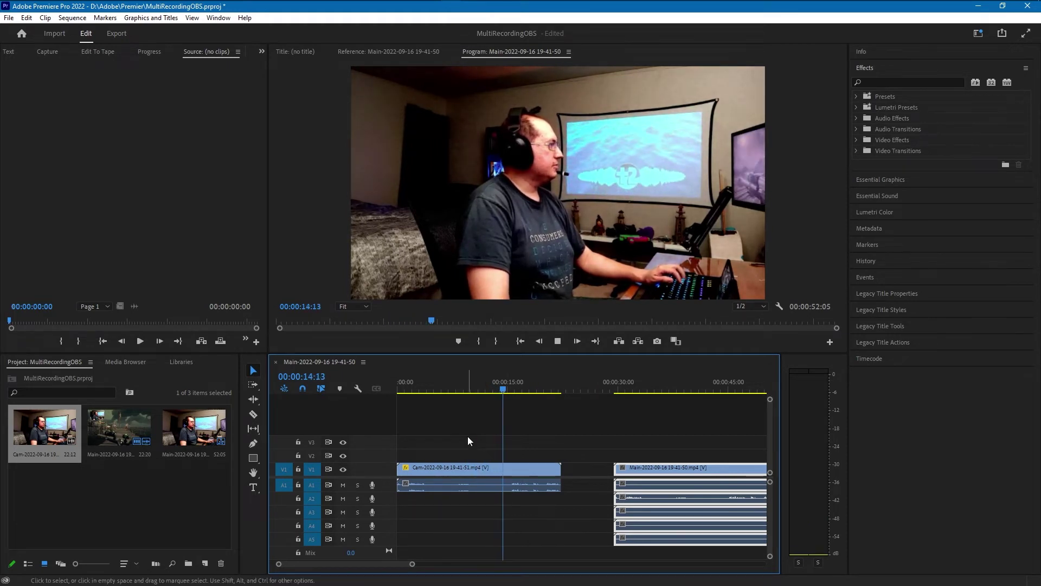
key(space)
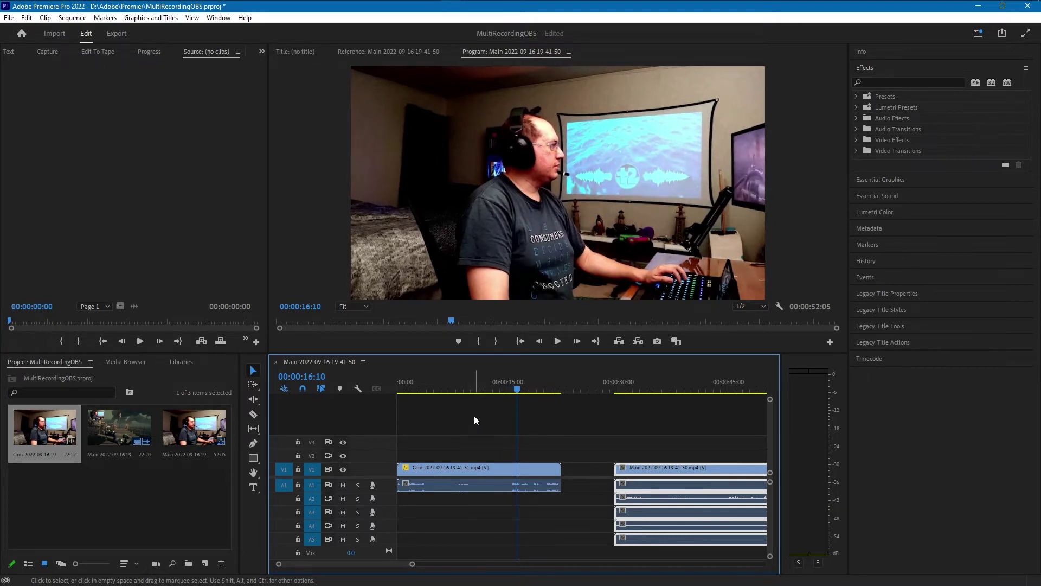
key(alt+Tab)
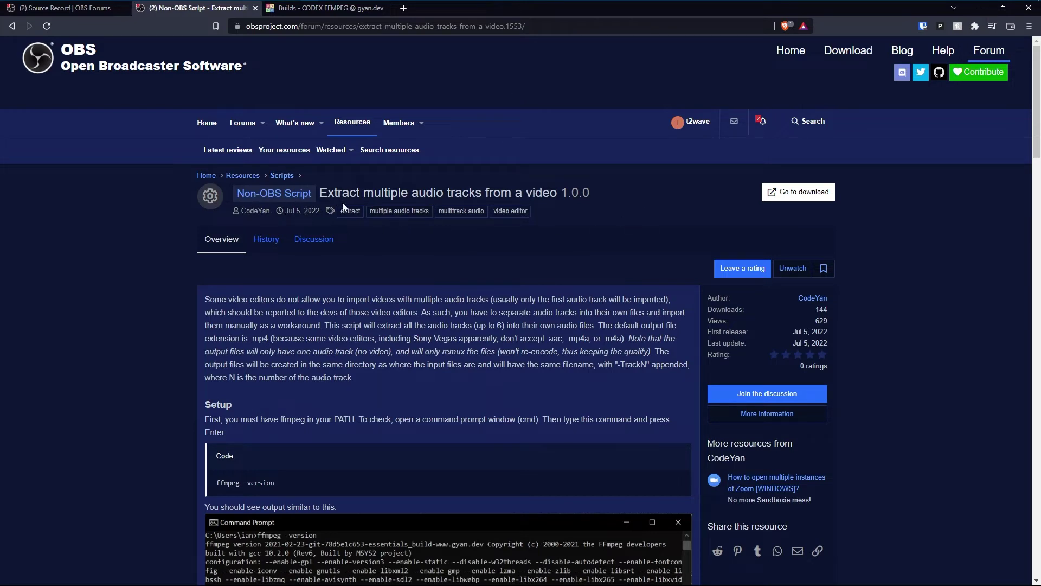
scroll(460, 245, down, 4)
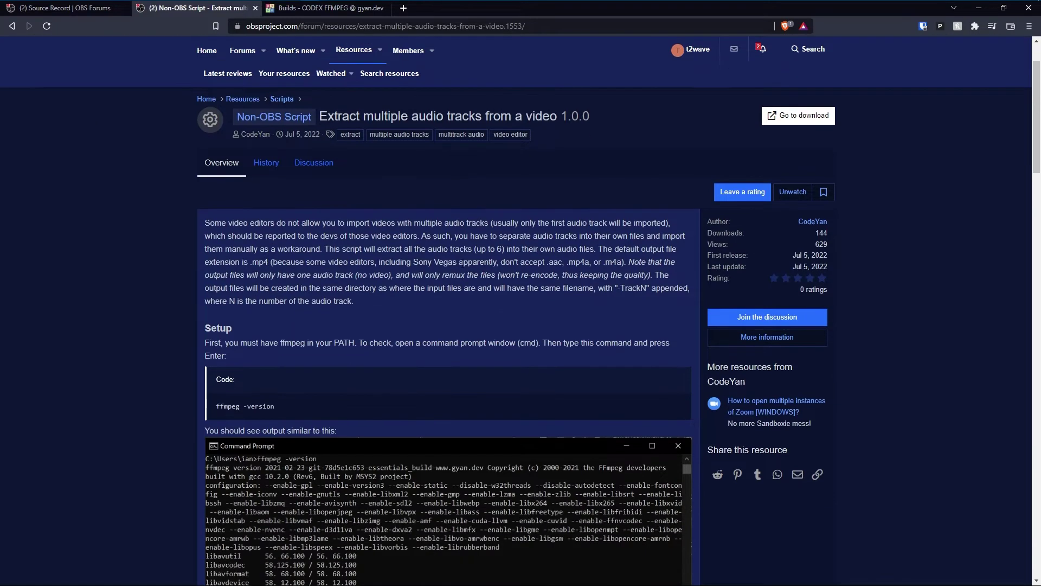
scroll(448, 271, up, 4)
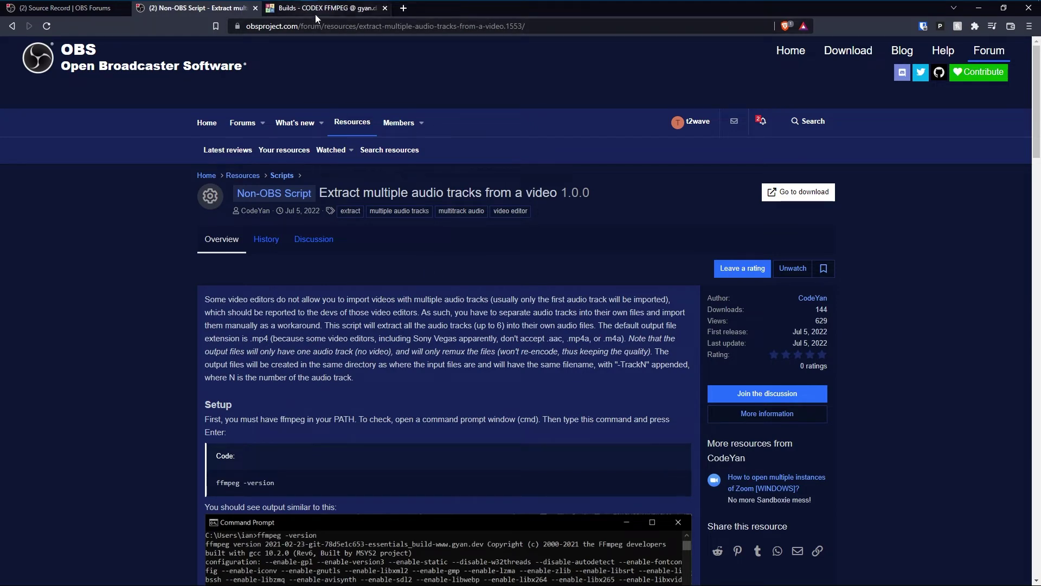
Download ffmpeg-git-full.7z from gyan.dev builds into Downloads and open the archive.
click(241, 29)
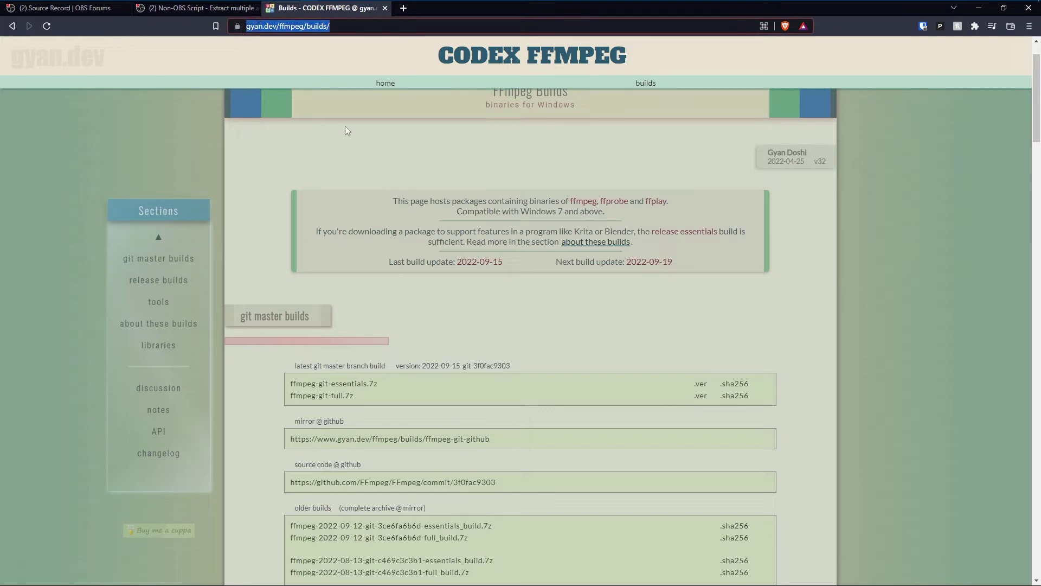
key(Return)
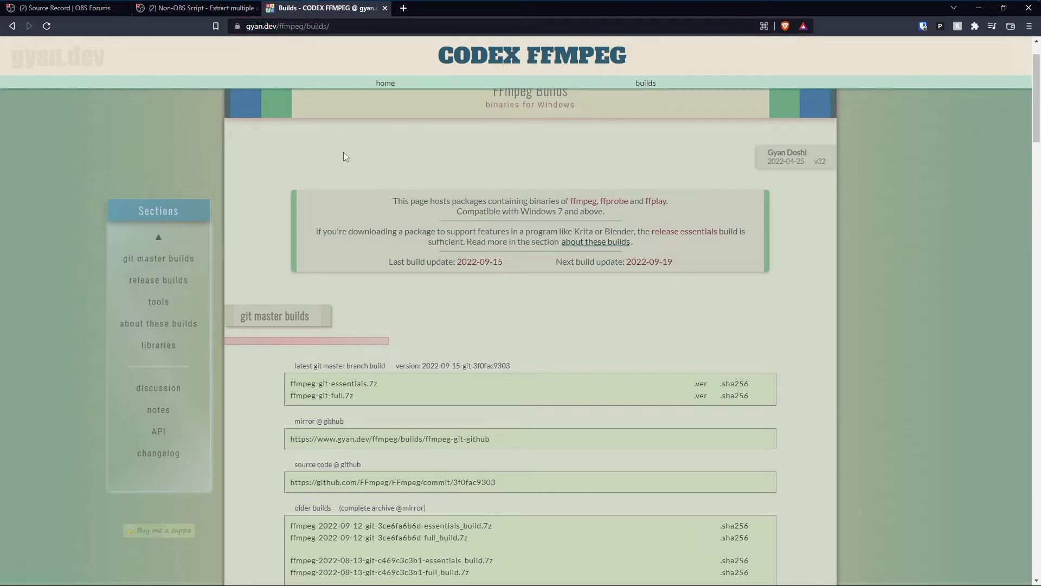
scroll(422, 272, down, 1)
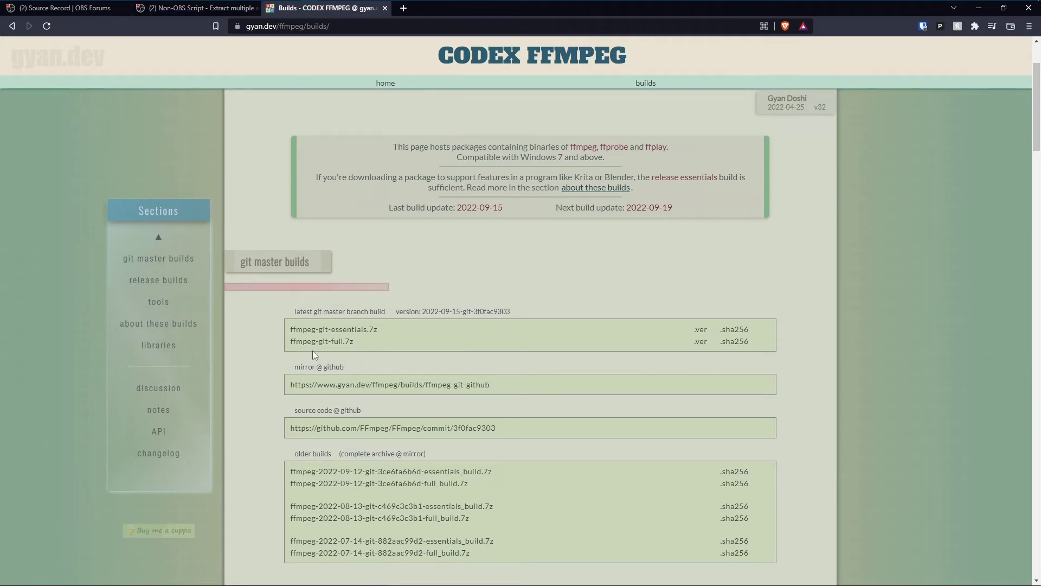
click(343, 341)
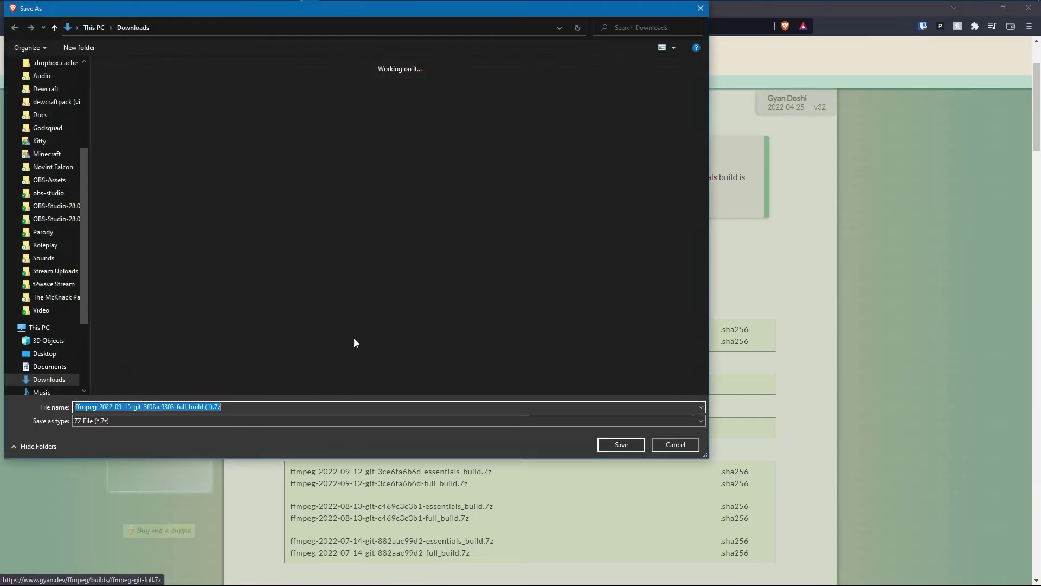
click(606, 446)
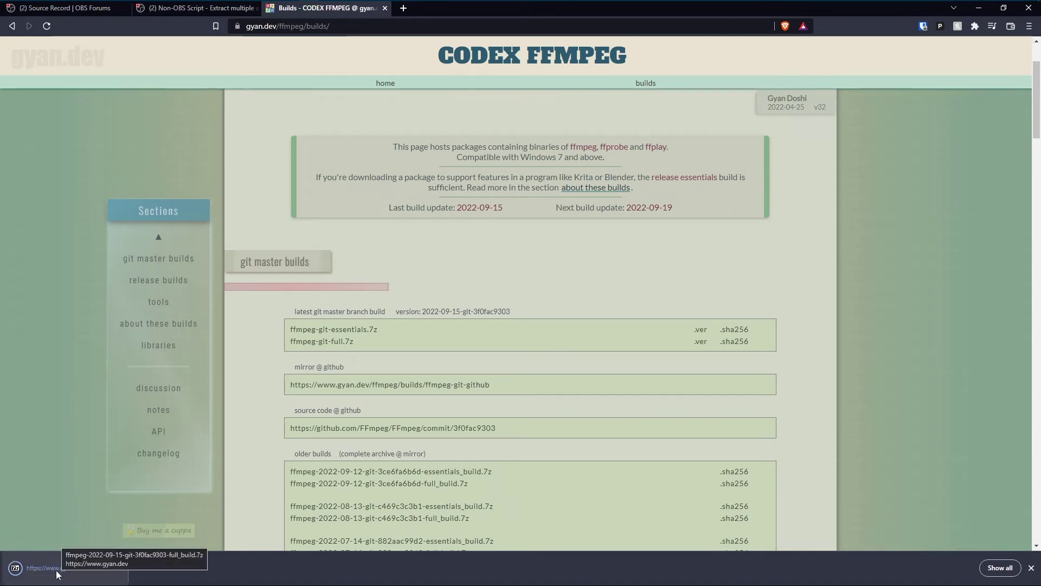
click(53, 575)
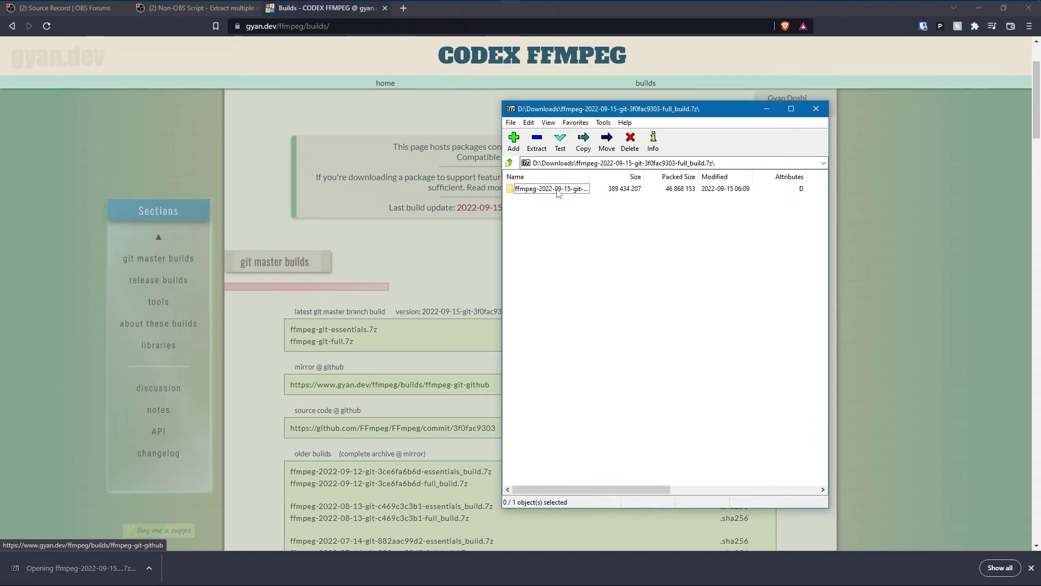
Extract the FFmpeg build folder into D:\Recording and rename it to 'ffmpeg'.
mouse_move(230, 6)
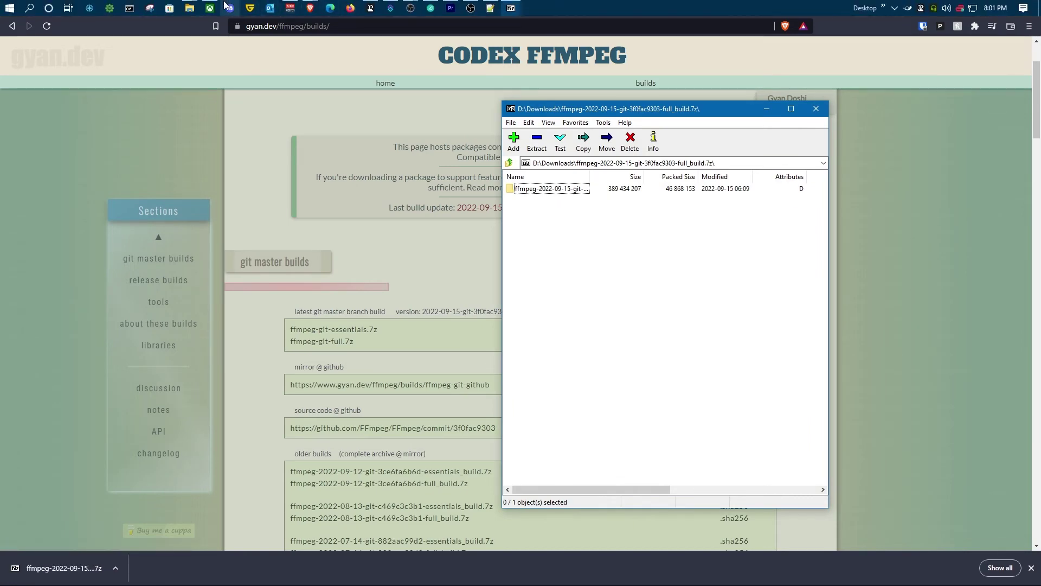
mouse_move(189, 8)
click(152, 58)
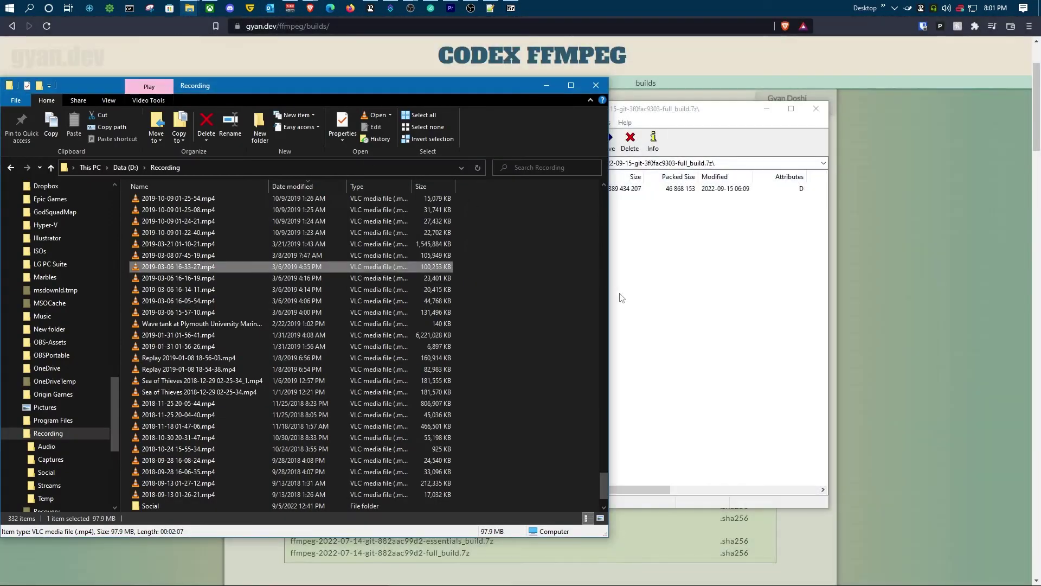
click(621, 293)
drag(546, 190, 491, 294)
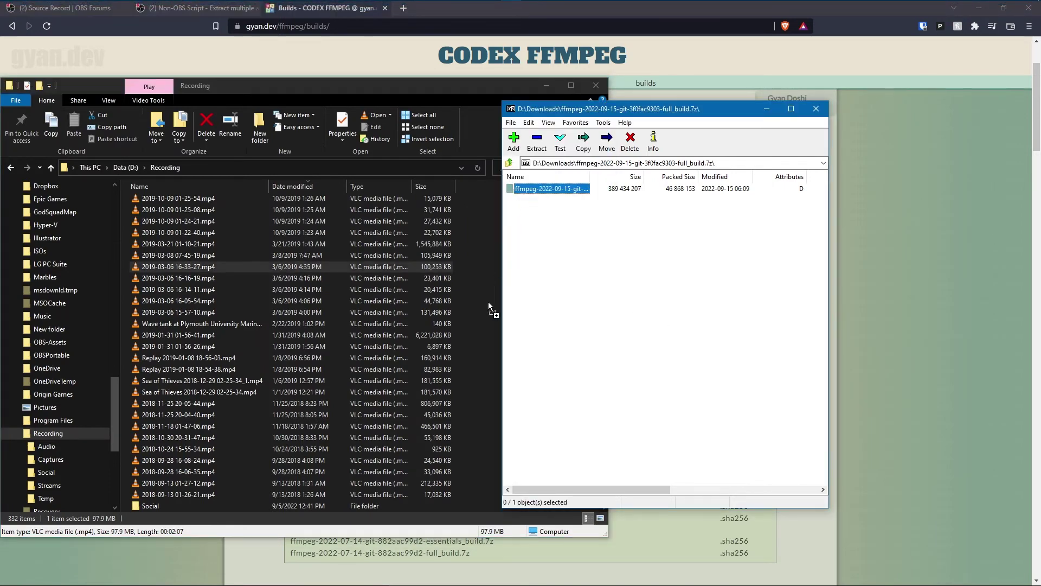
drag(477, 350, 482, 352)
click(183, 471)
text(ffmpe)
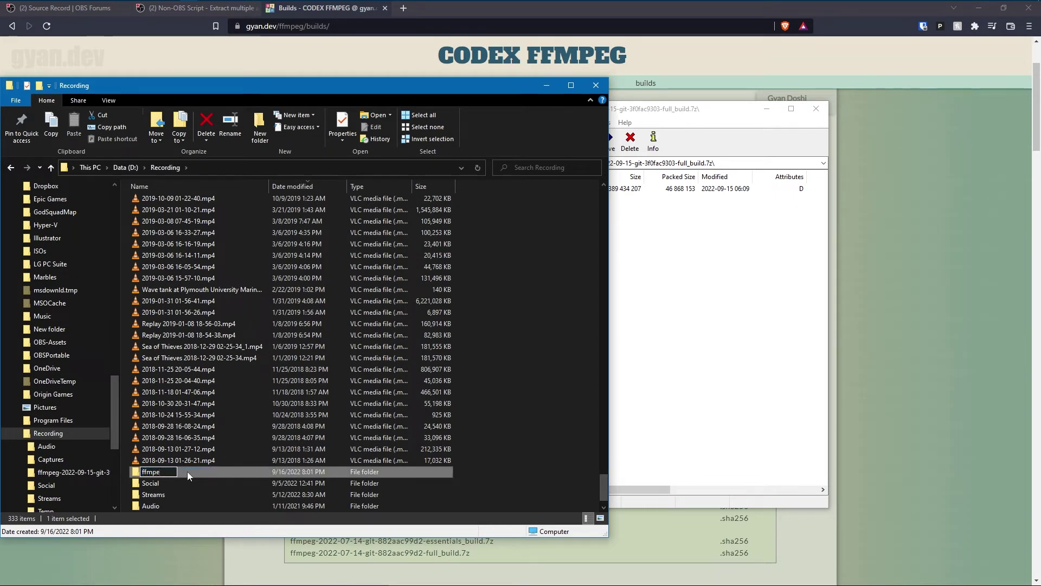
text(g)
key(Return)
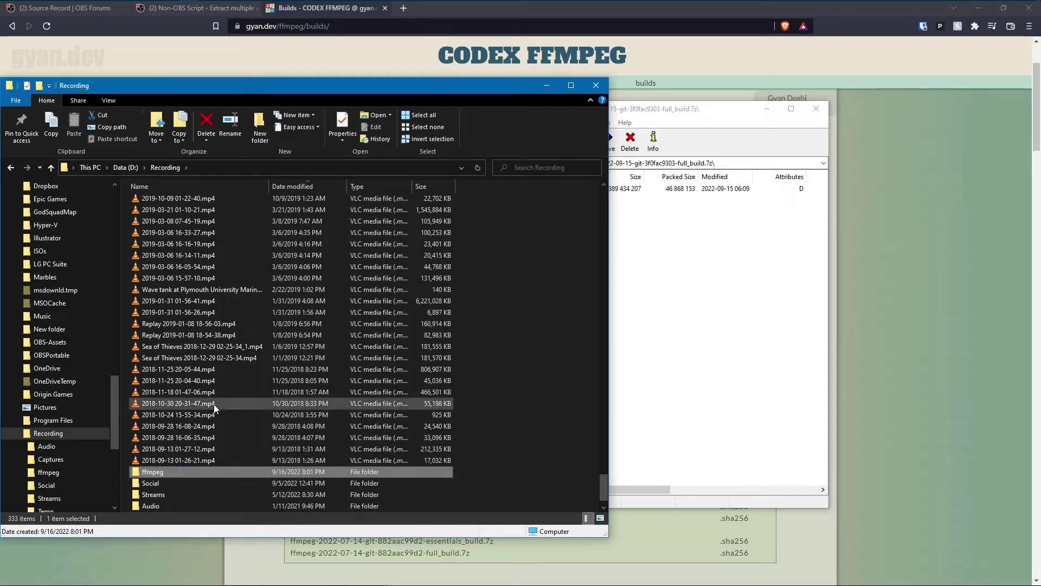
Open ffmpeg\bin, then return to the browser's extract audio tracks script page.
double_click(165, 474)
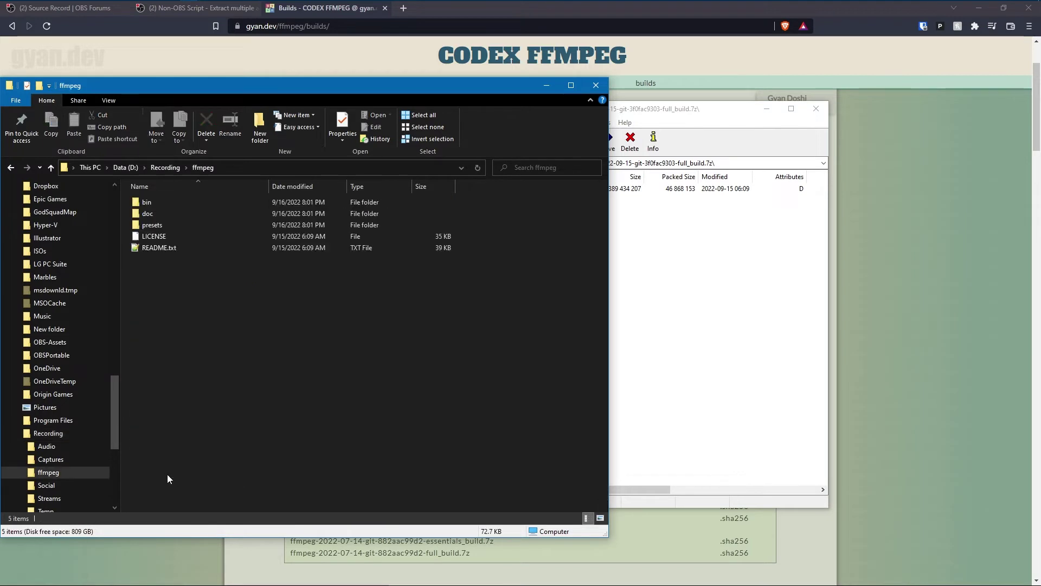
double_click(149, 203)
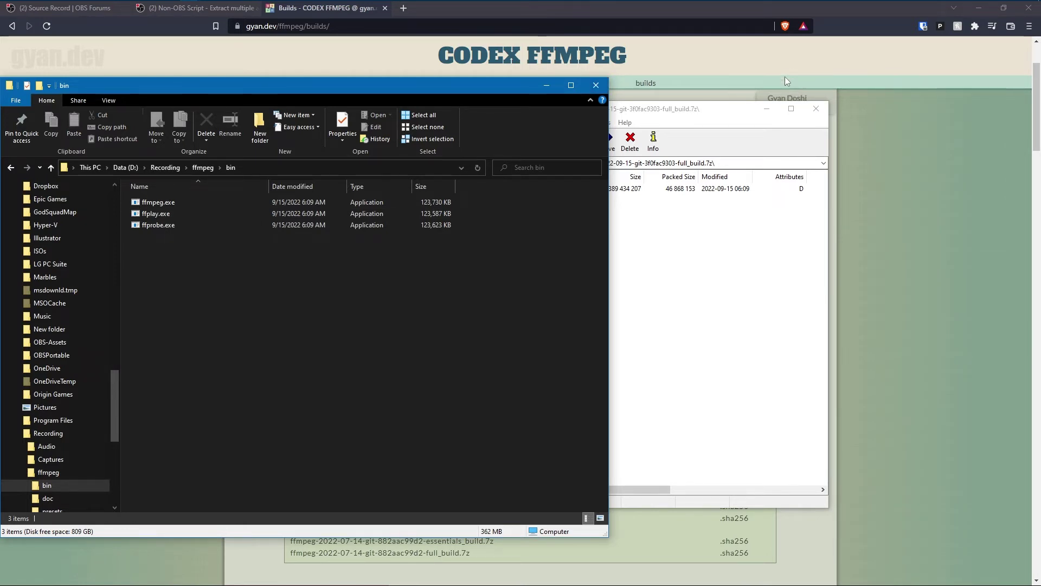
click(765, 72)
click(223, 10)
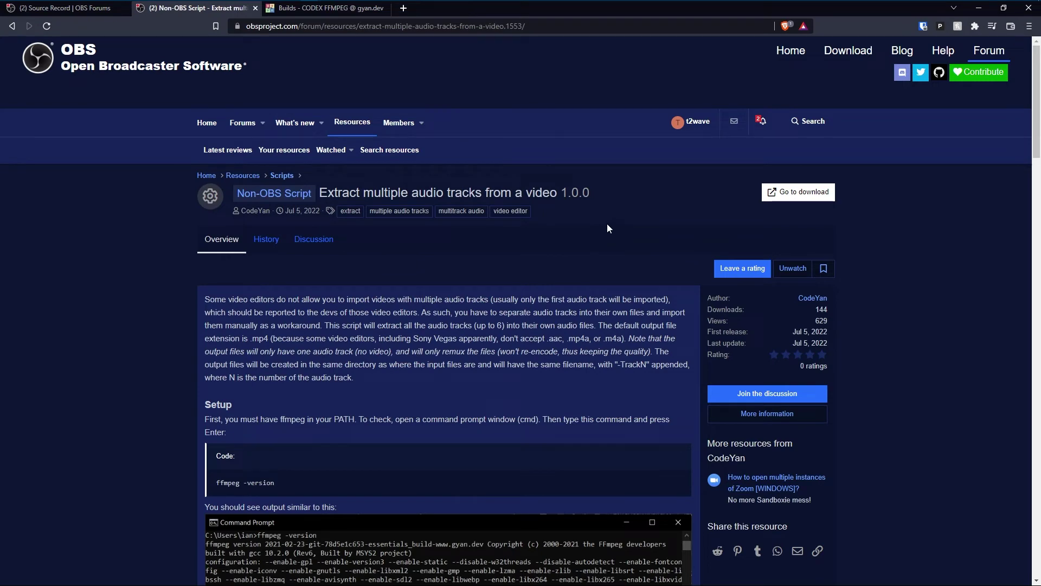
Download extract-audio-tracks-1.0.0.zip, open it, and enter its inner folder.
click(799, 193)
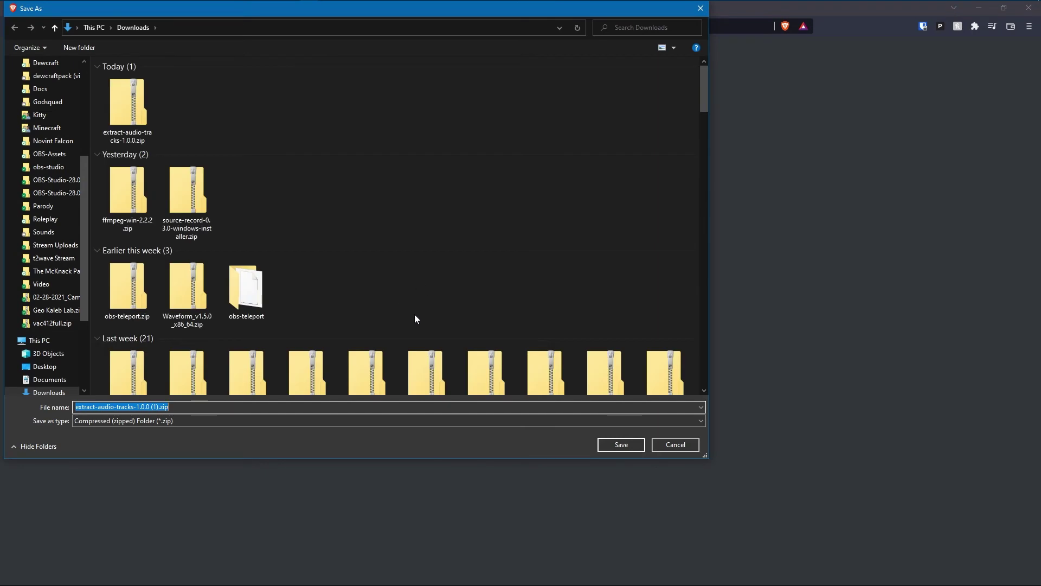
click(133, 111)
click(621, 444)
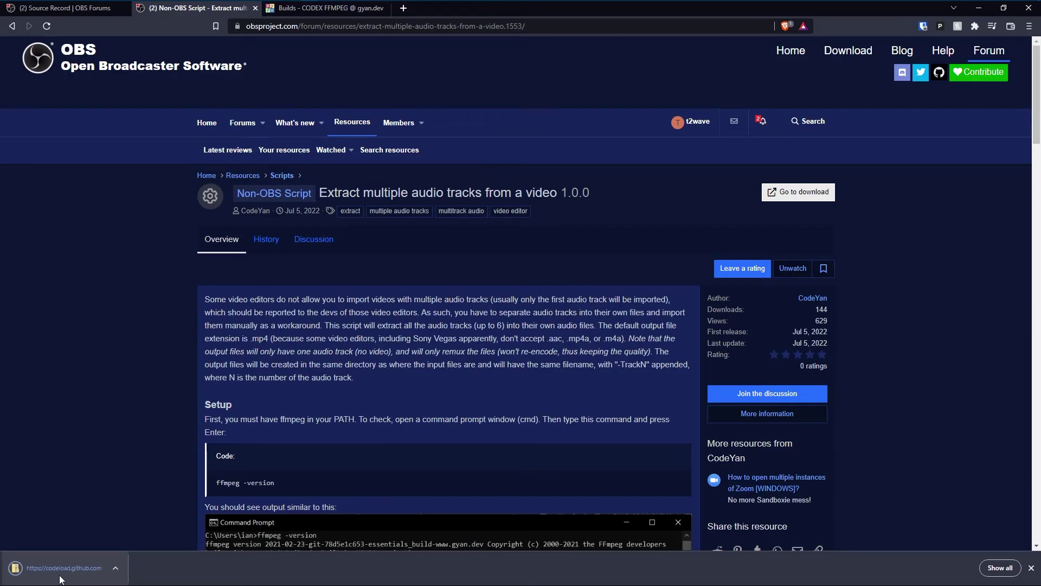
click(72, 564)
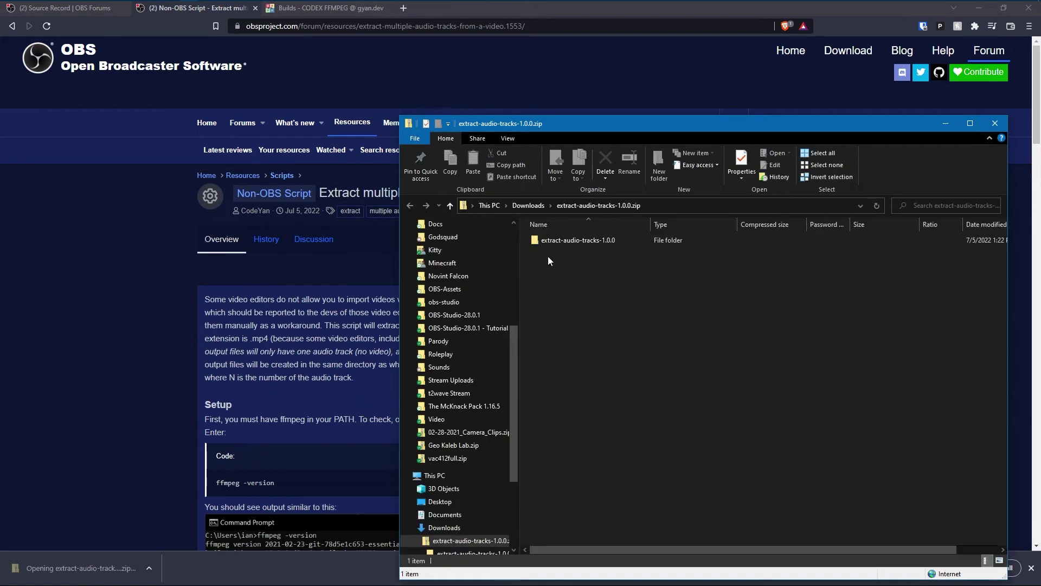
double_click(573, 241)
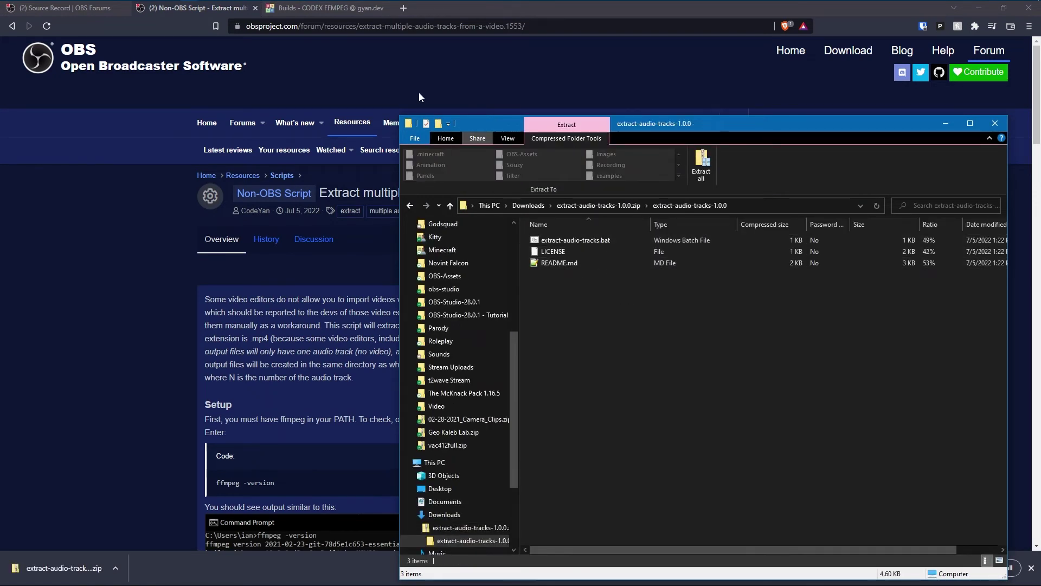
Copy extract-audio-tracks.bat, LICENSE and README.md into ffmpeg\bin and close the zip window.
click(100, 57)
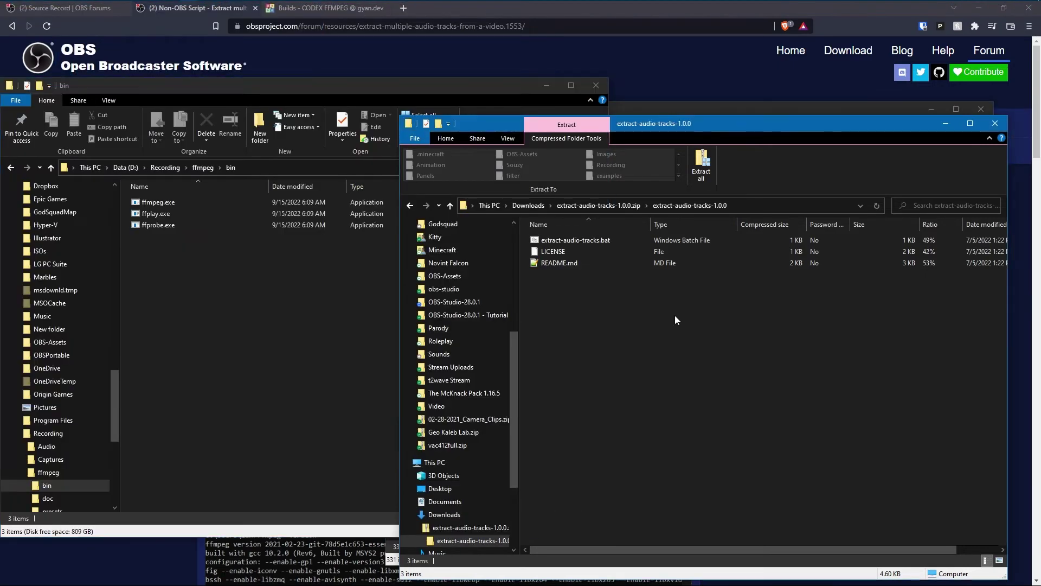
drag(592, 288, 560, 240)
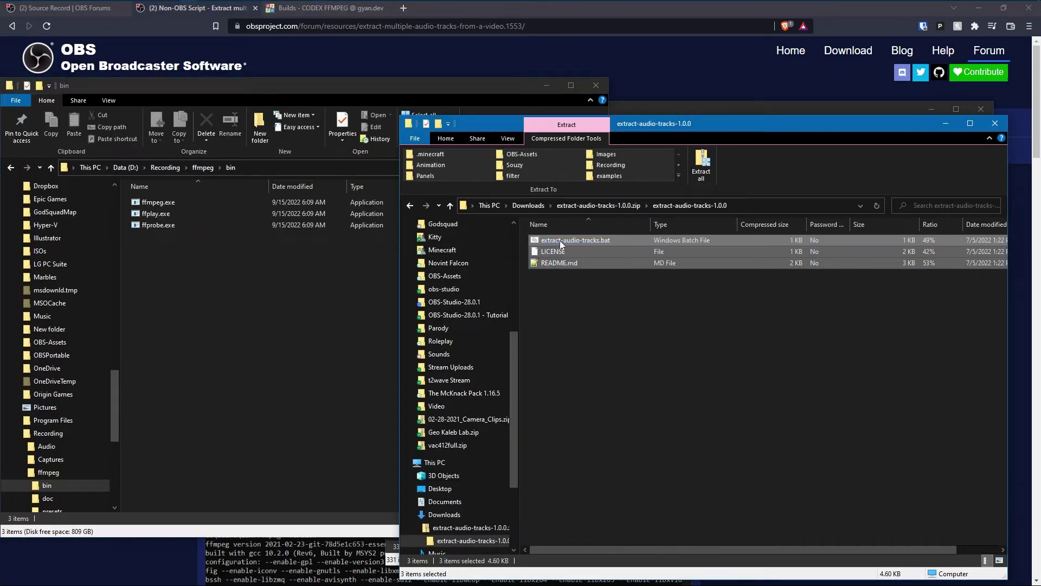
drag(377, 305, 259, 307)
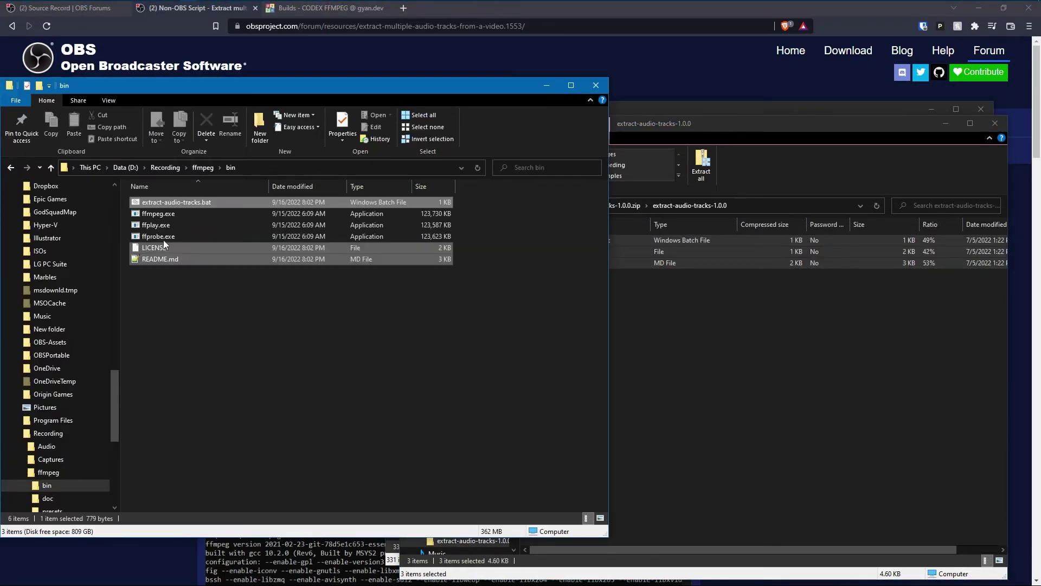
click(642, 286)
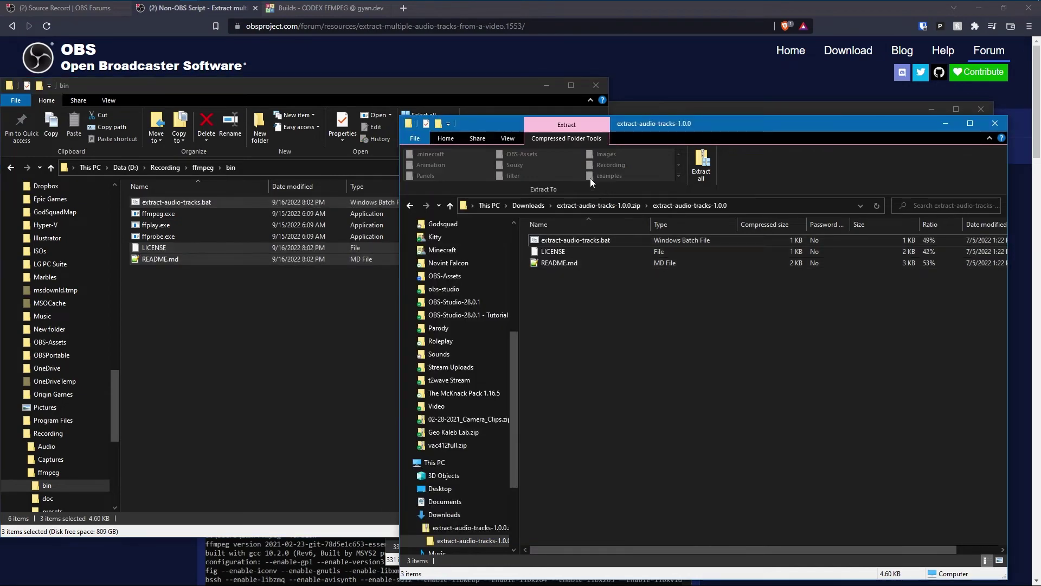
click(995, 124)
Create an extract-audio-tracks.bat shortcut in the Recording folder and close the bin window.
drag(787, 109, 816, 114)
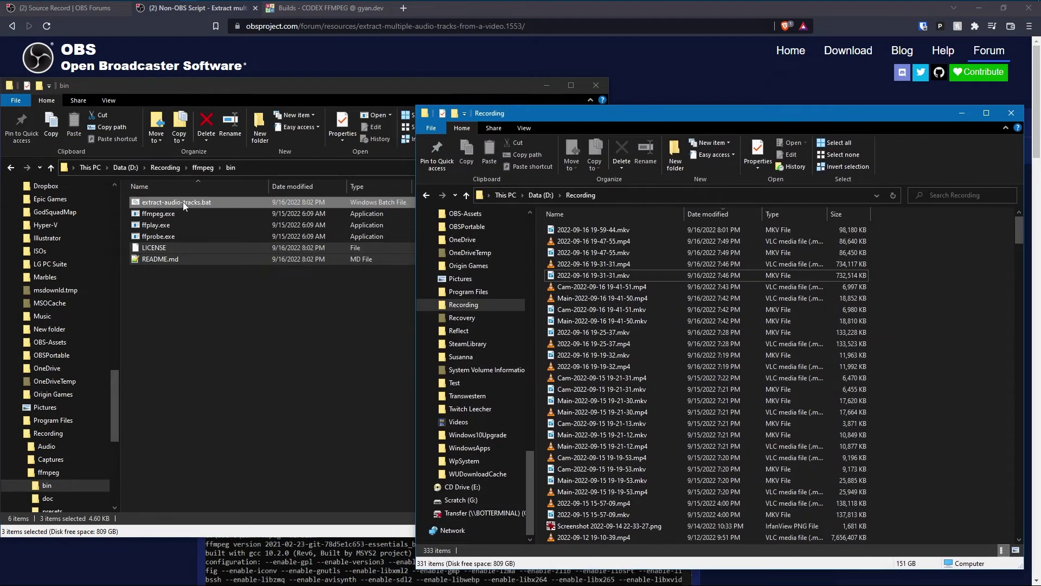
click(594, 252)
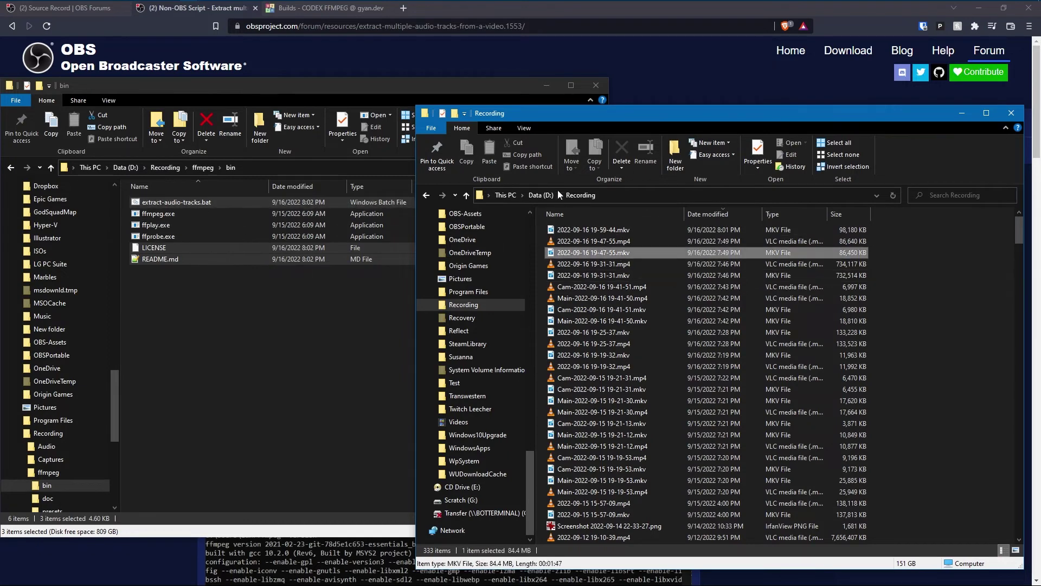
click(923, 252)
click(279, 317)
click(171, 203)
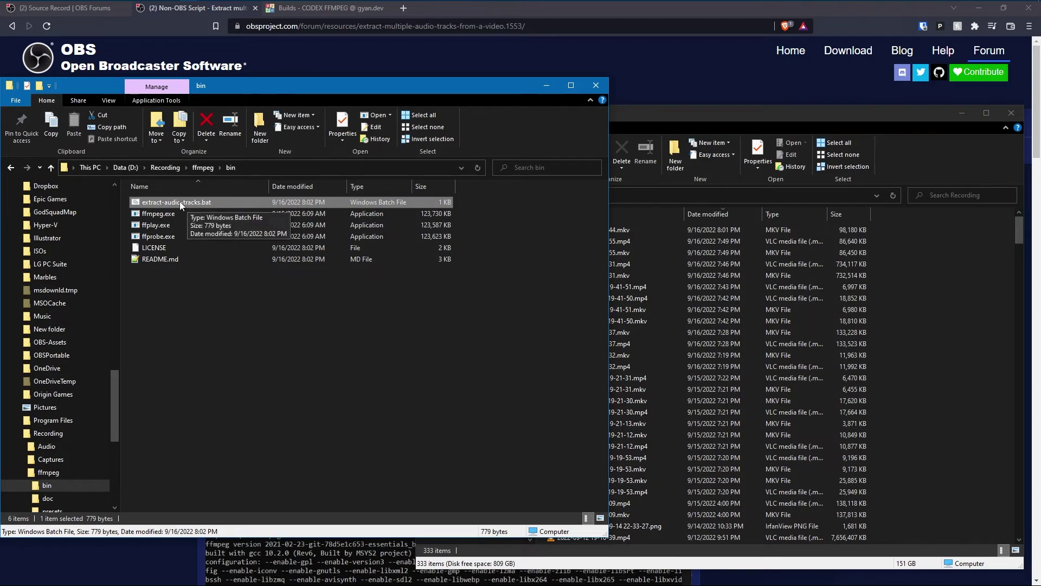
drag(188, 203, 942, 295)
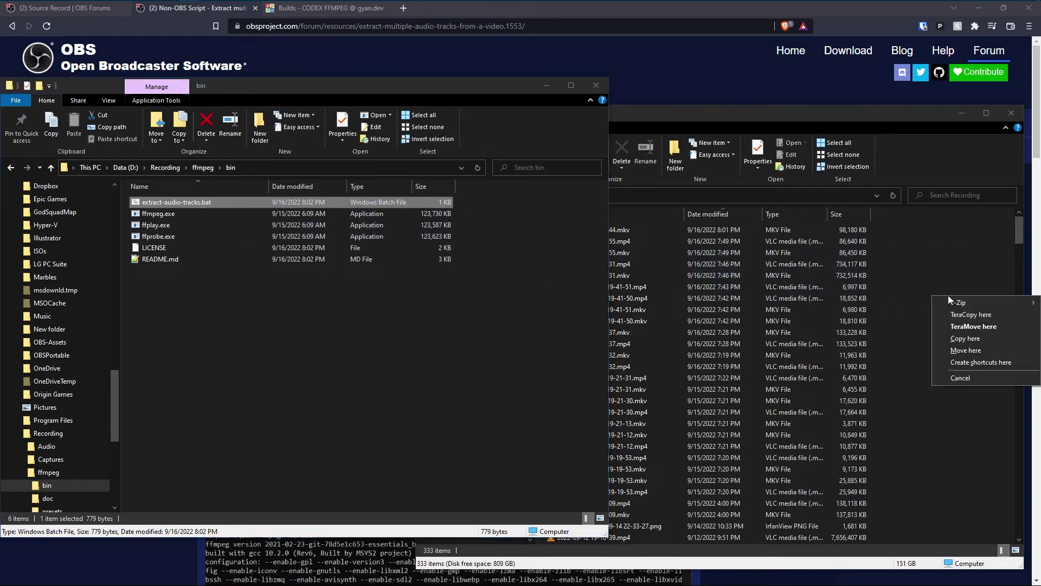
click(989, 363)
scroll(876, 388, up, 7)
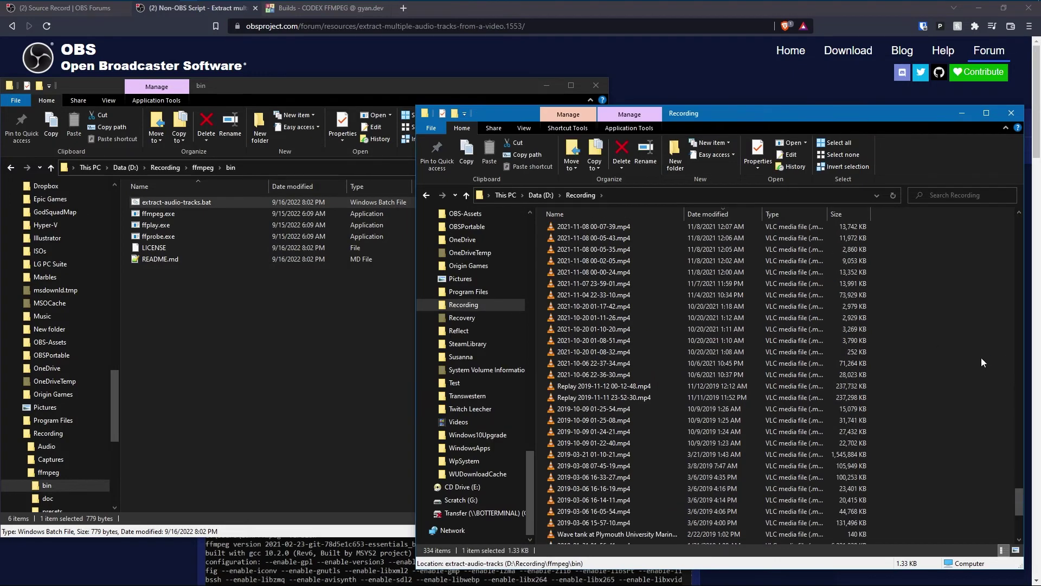
drag(1017, 483, 973, 227)
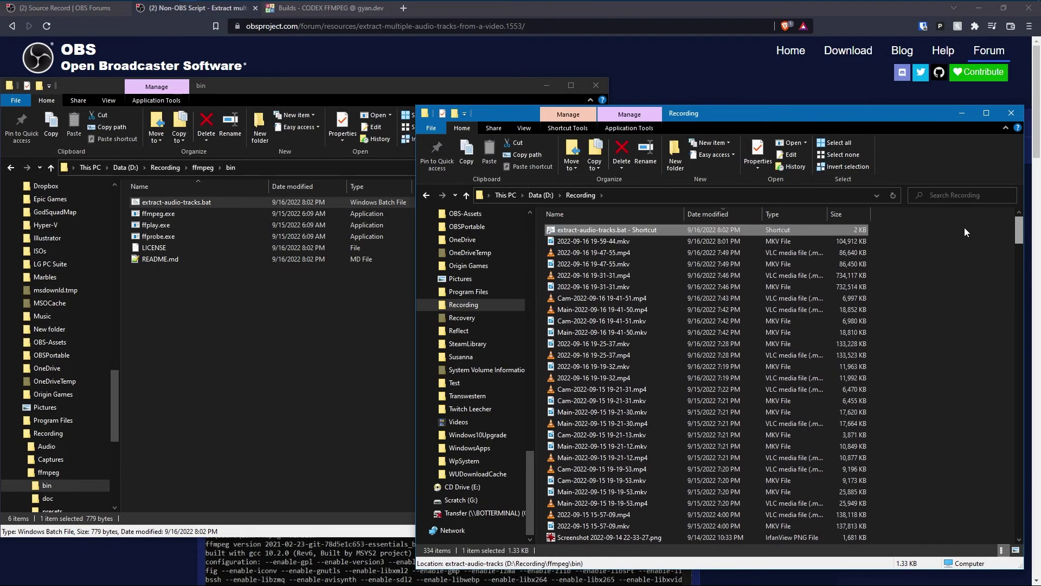
click(183, 350)
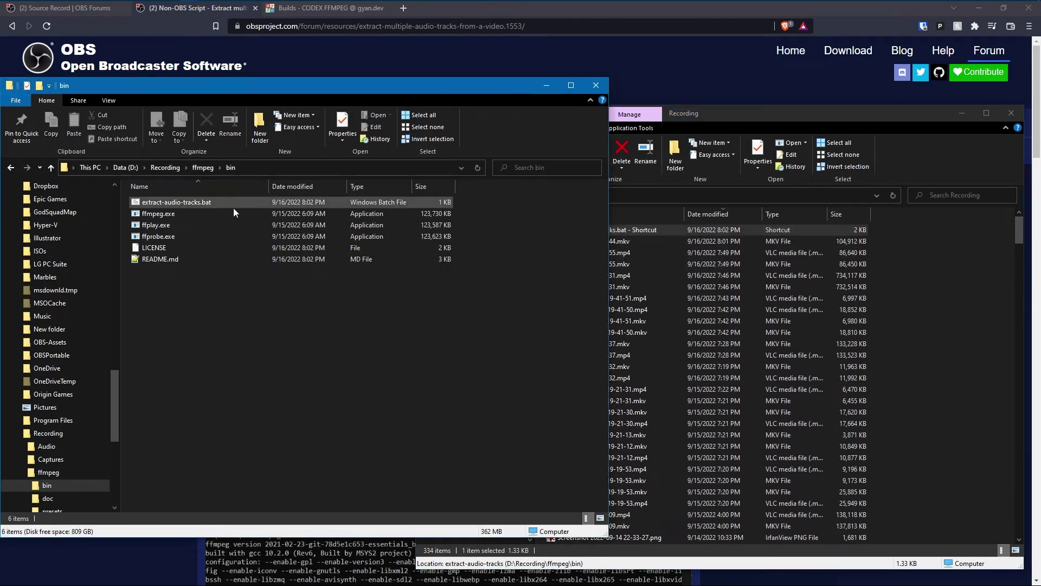
click(595, 85)
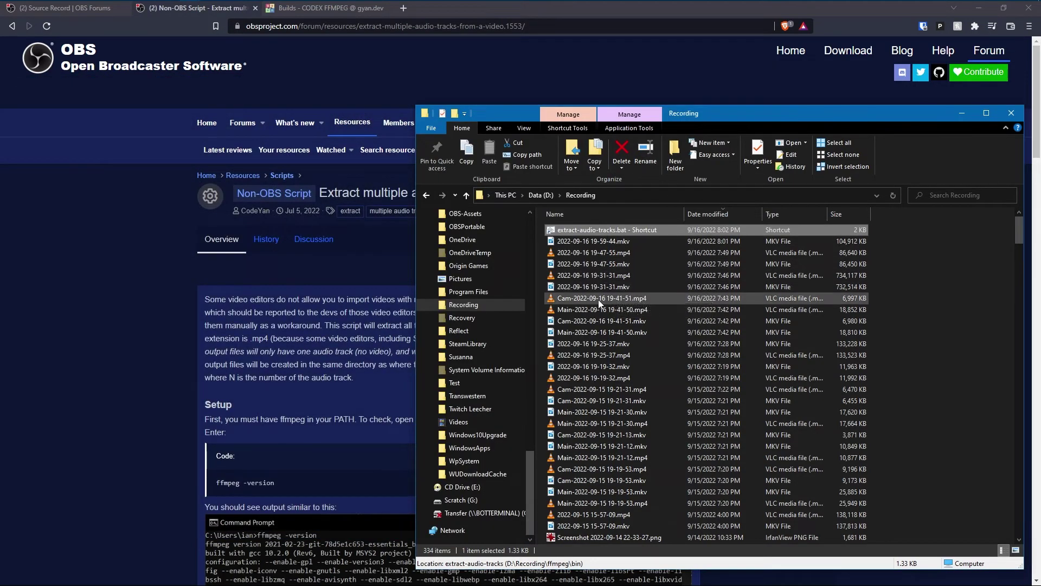
drag(598, 310, 609, 234)
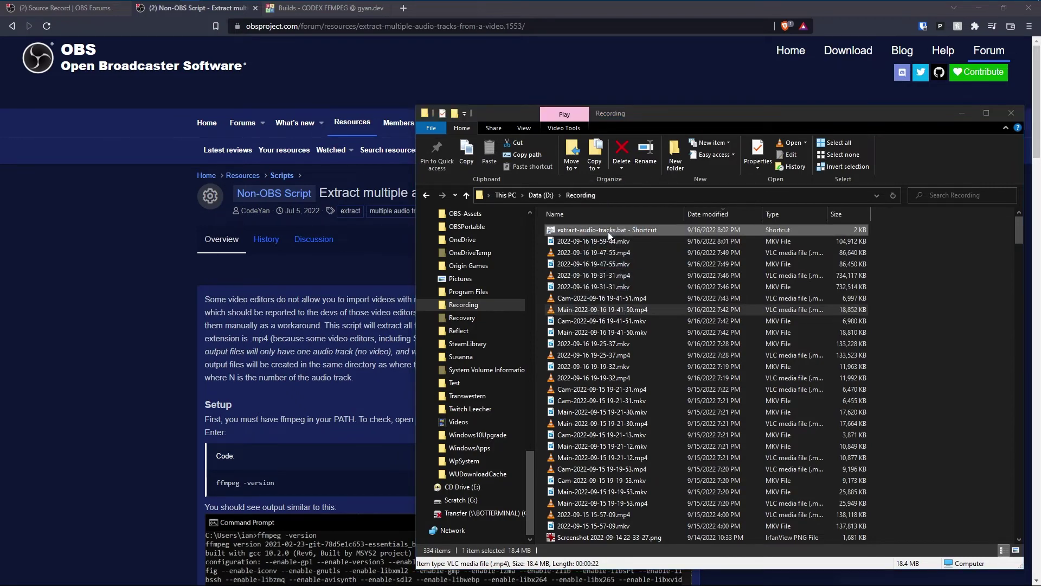
click(405, 219)
click(537, 395)
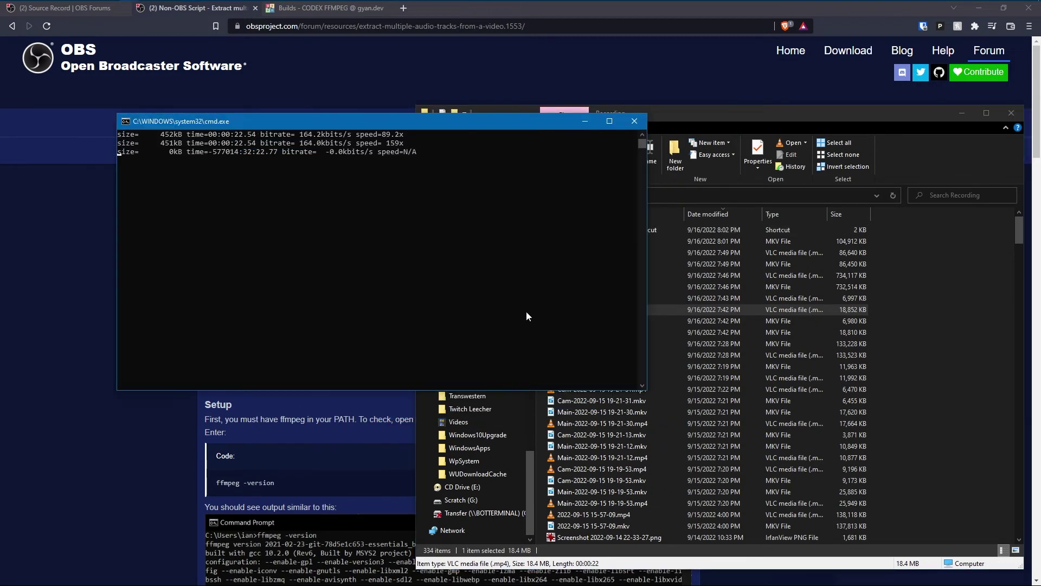
key(space)
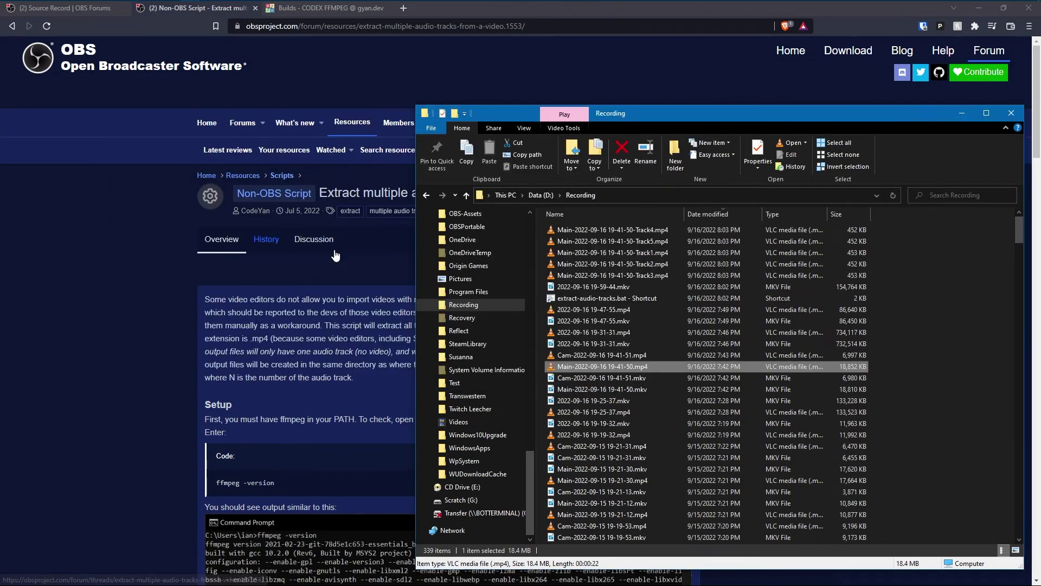
Inspect the new Track4, Track2 and Track1 audio files in the Recording folder.
click(610, 233)
click(623, 264)
click(620, 254)
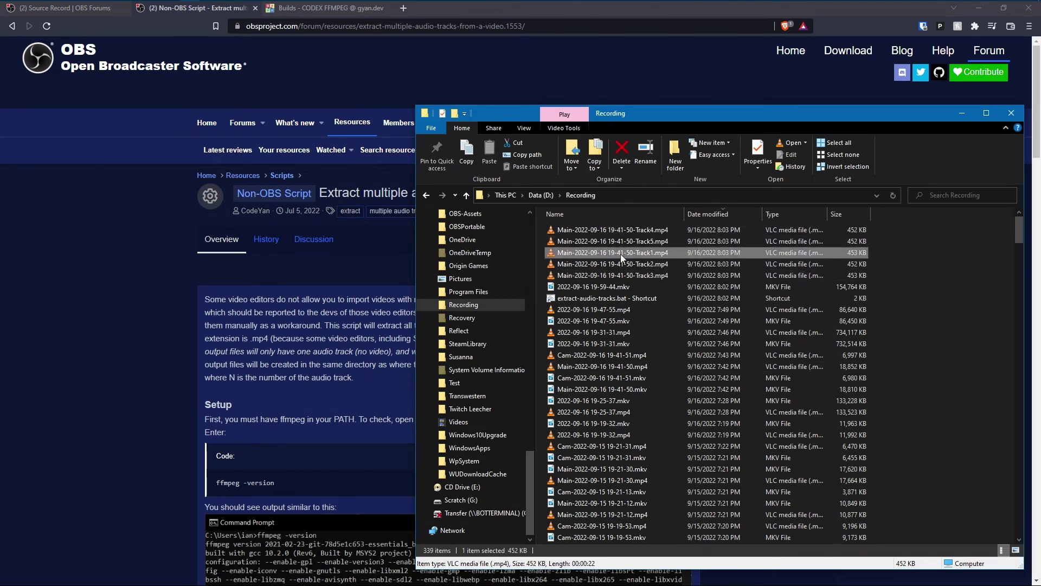